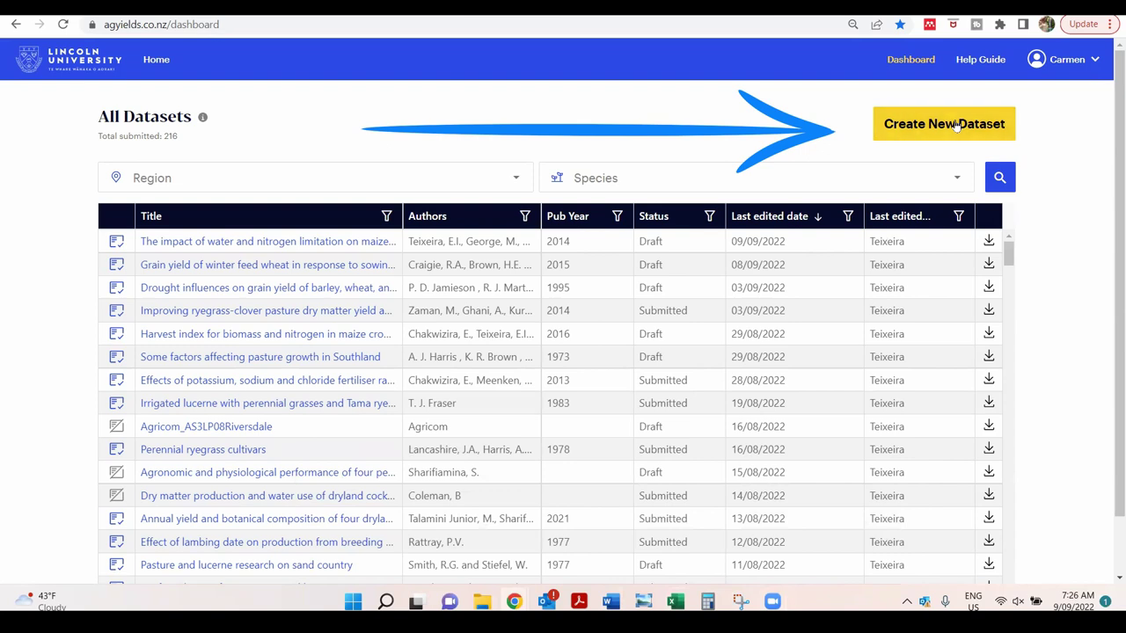
- Start a new dataset and mark its reference as an unpublished study
{"action": "left_click", "coordinate": [957, 126]}
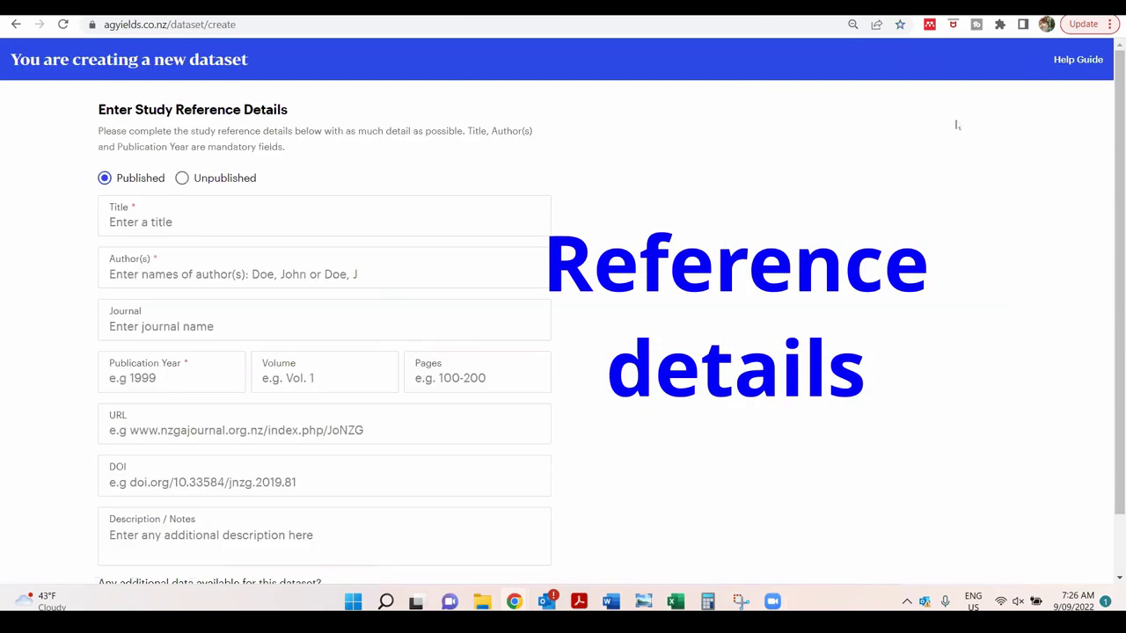
{"action": "left_click", "coordinate": [185, 181]}
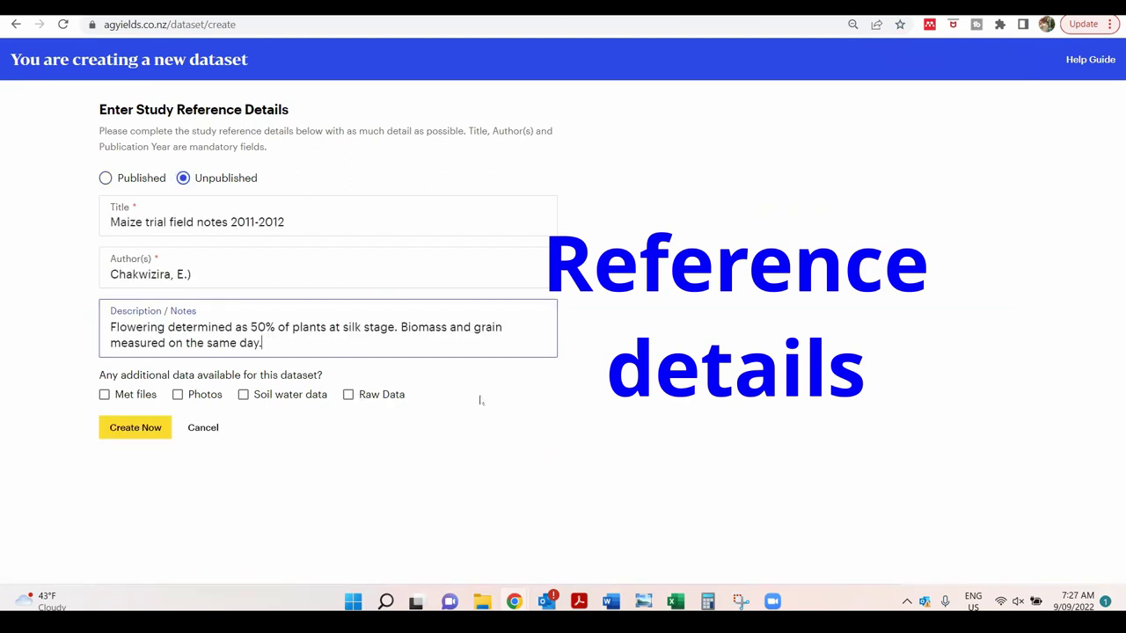
- Create the draft dataset 'Maize trial field notes 2011-2012' from the reference details
{"action": "left_click", "coordinate": [126, 435]}
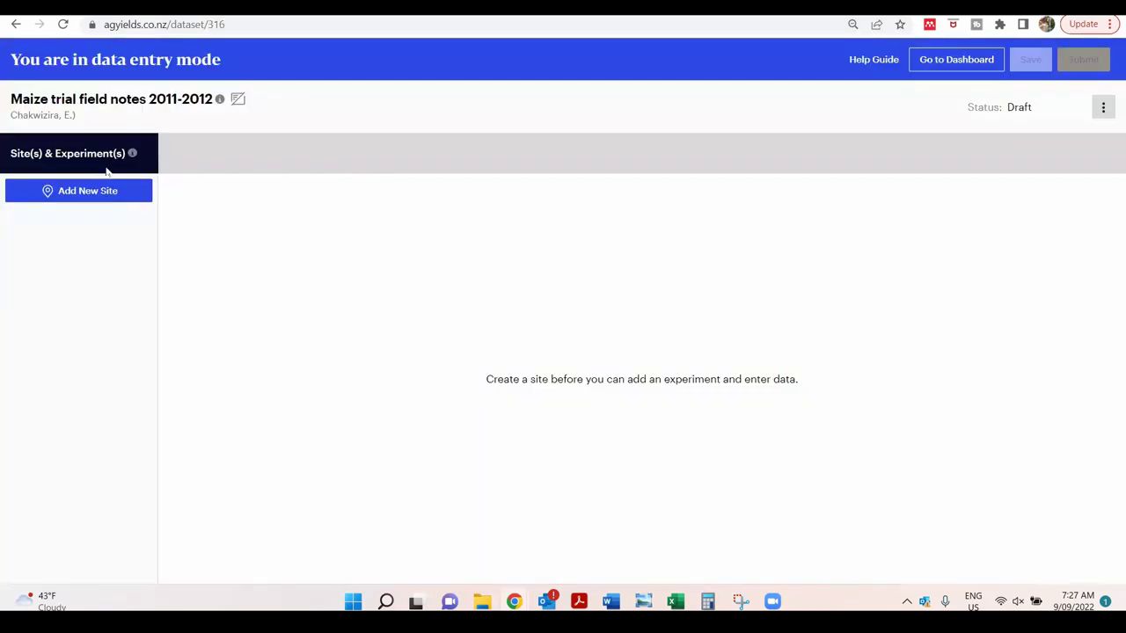
{"action": "mouse_move", "coordinate": [134, 155]}
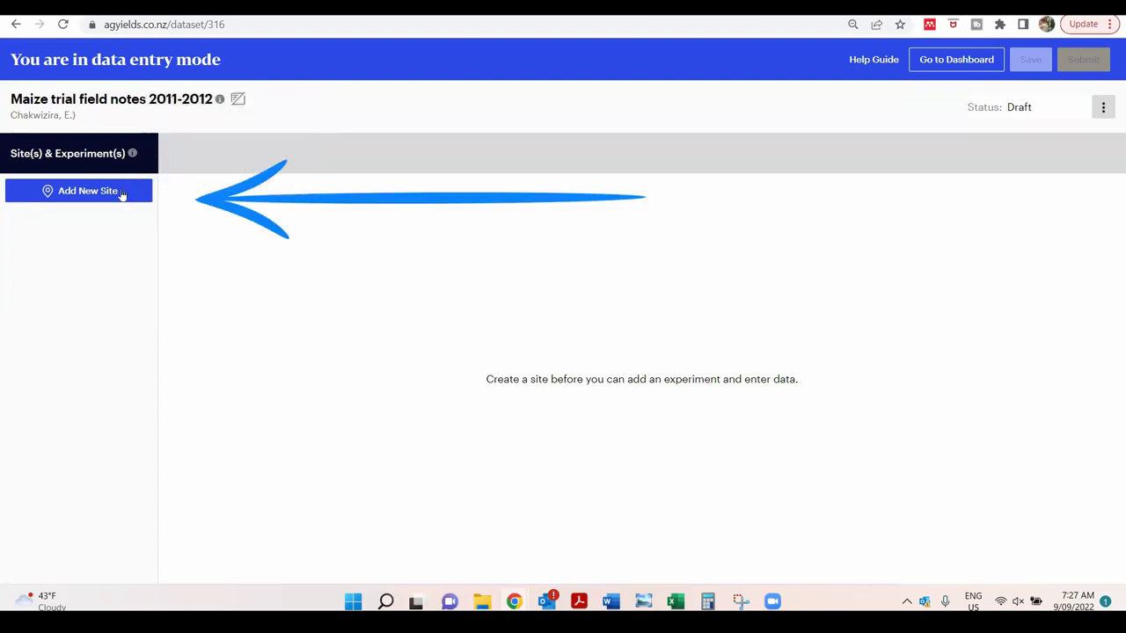
- Add a new Canterbury site with location Lincoln and site name 'Research area Lincoln'
{"action": "left_click", "coordinate": [122, 192]}
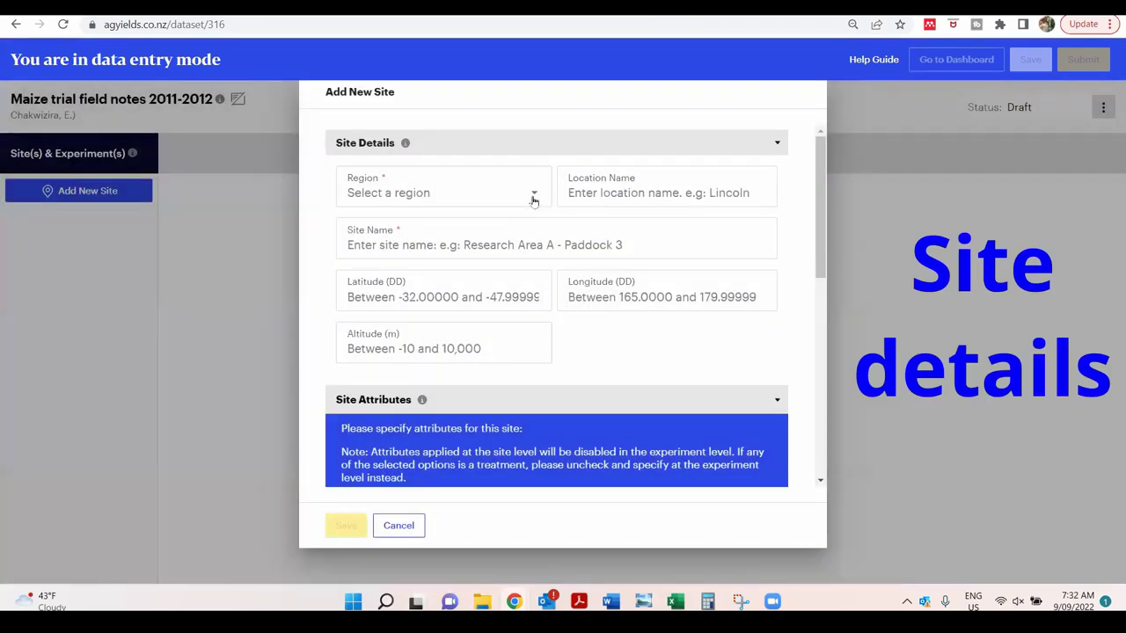
{"action": "left_click", "coordinate": [533, 194]}
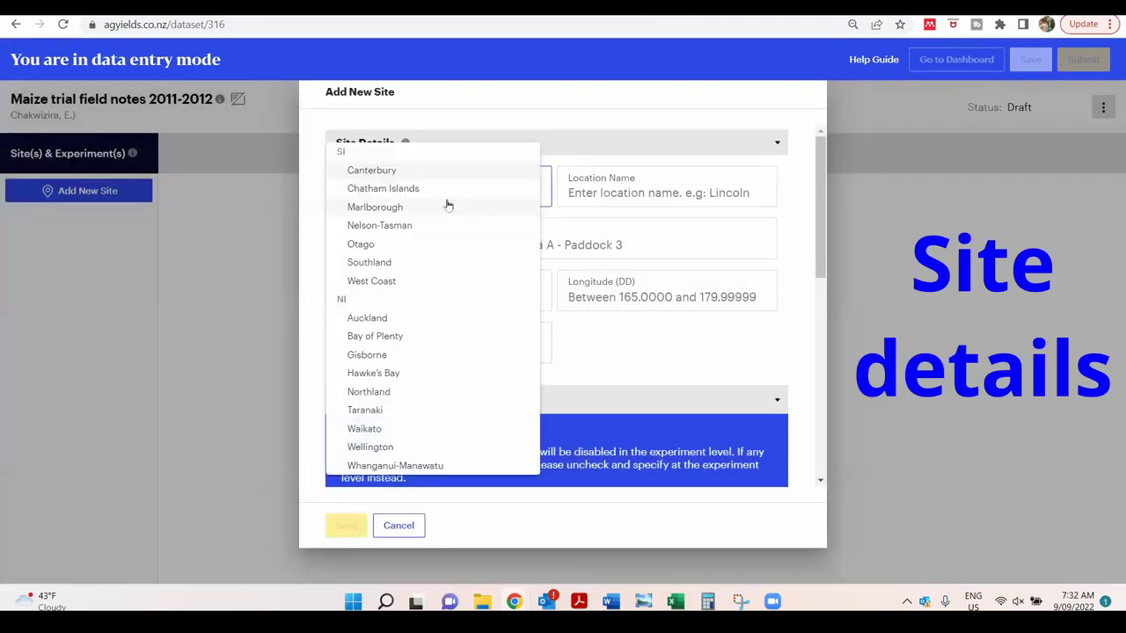
{"action": "left_click", "coordinate": [410, 176]}
{"action": "left_click", "coordinate": [588, 190]}
{"action": "type", "text": "Linco"}
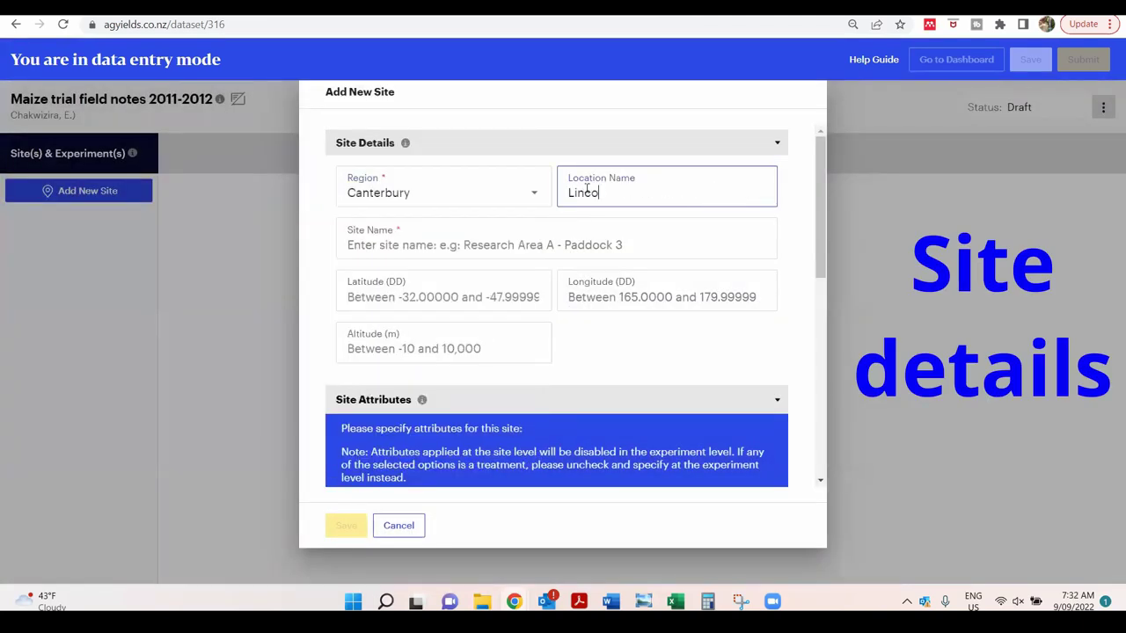
{"action": "type", "text": "ln"}
{"action": "left_click", "coordinate": [555, 250]}
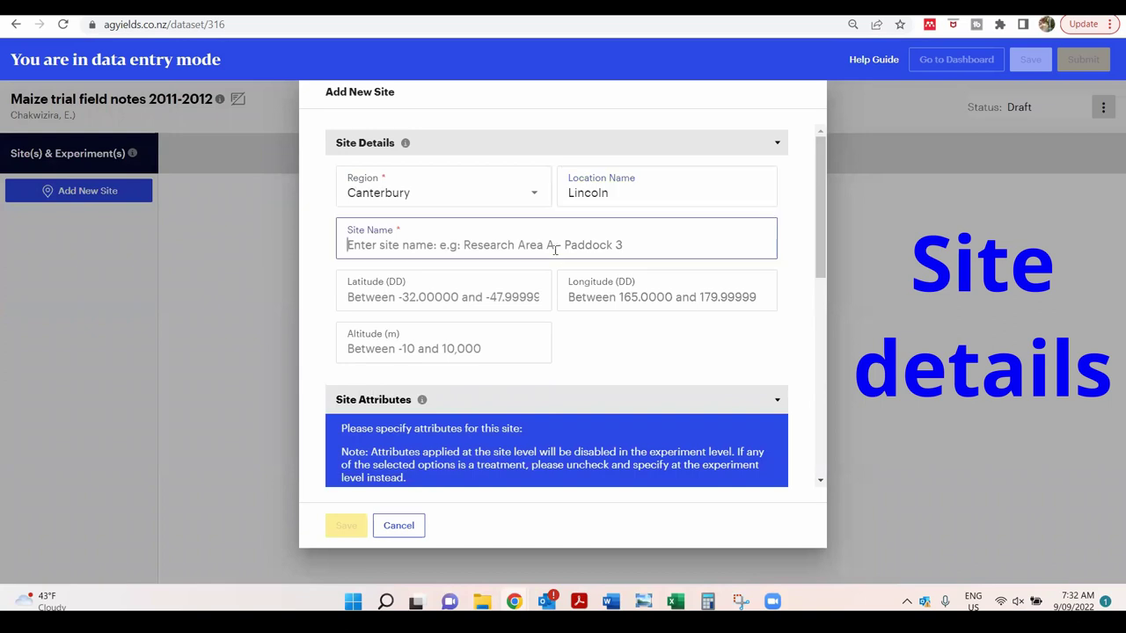
{"action": "type", "text": "Research area Lincoln"}
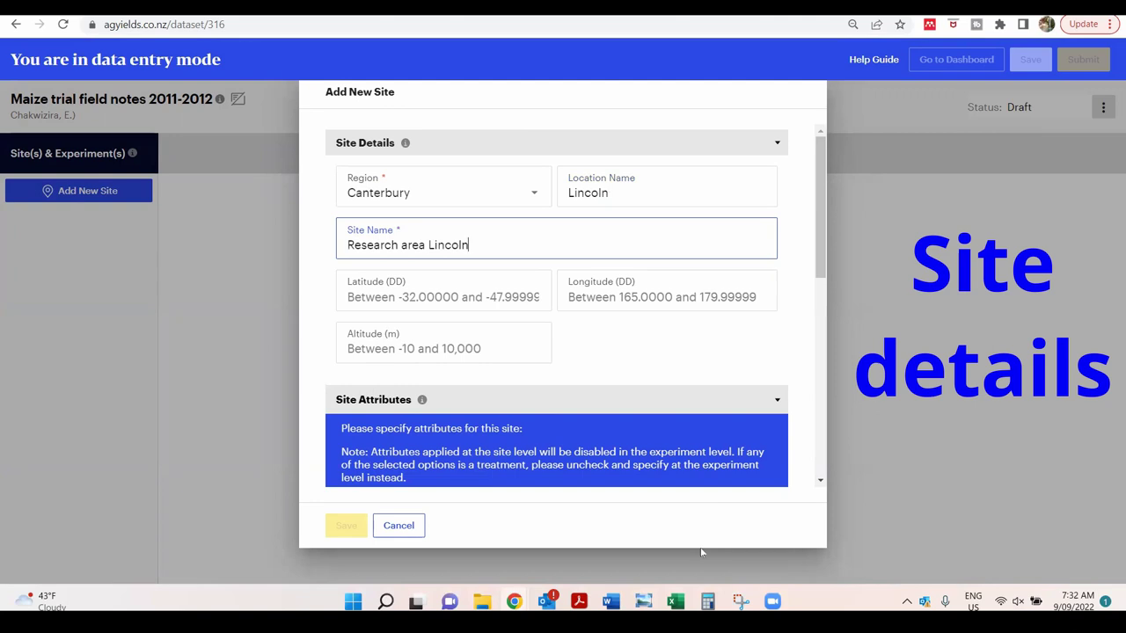
- Enter the site's latitude -43.61 and longitude 172.51
{"action": "left_click", "coordinate": [408, 298]}
{"action": "type", "text": "-43.61"}
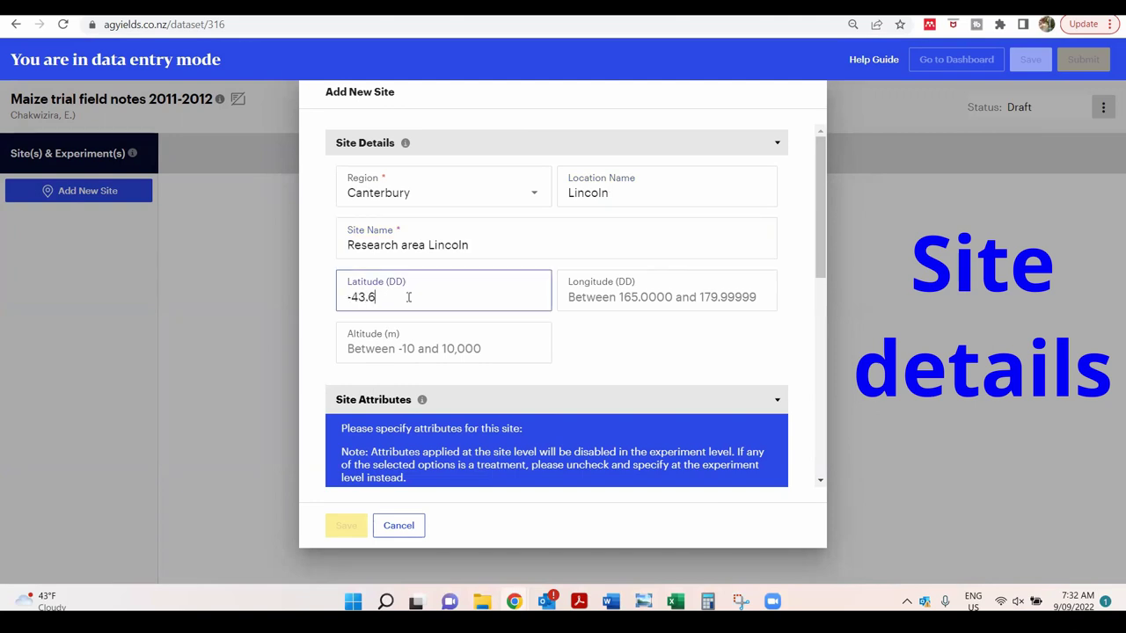
{"action": "left_click", "coordinate": [651, 299]}
{"action": "type", "text": "172.51"}
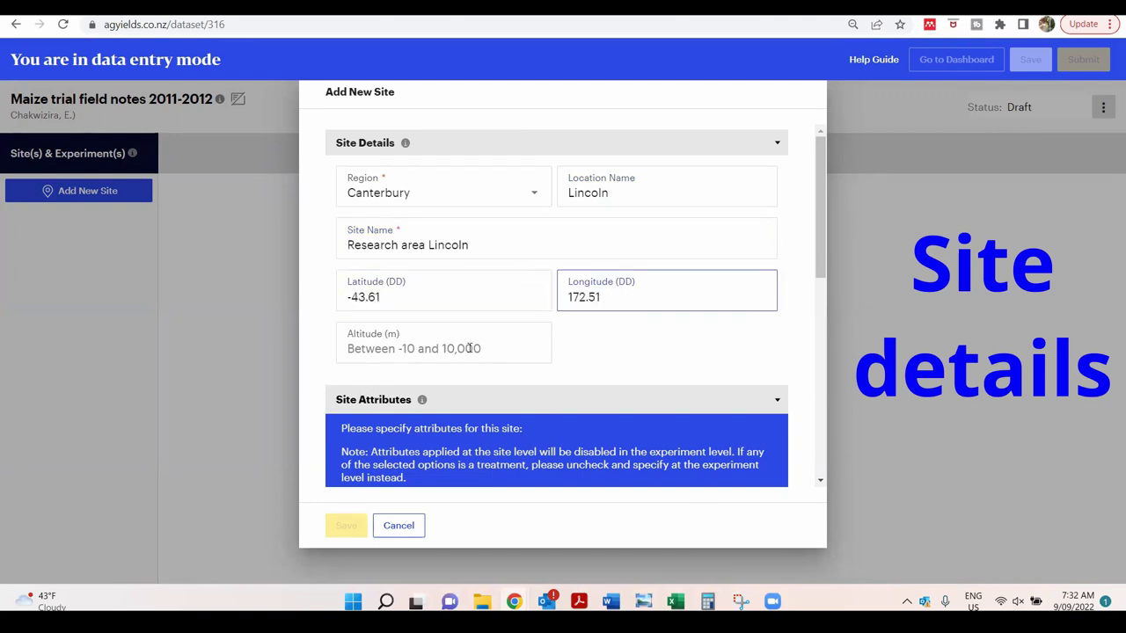
{"action": "left_click", "coordinate": [469, 348]}
- Set altitude 11 and add Nutrients, Soil Type and Harvest Method as basal attributes
{"action": "type", "text": "11"}
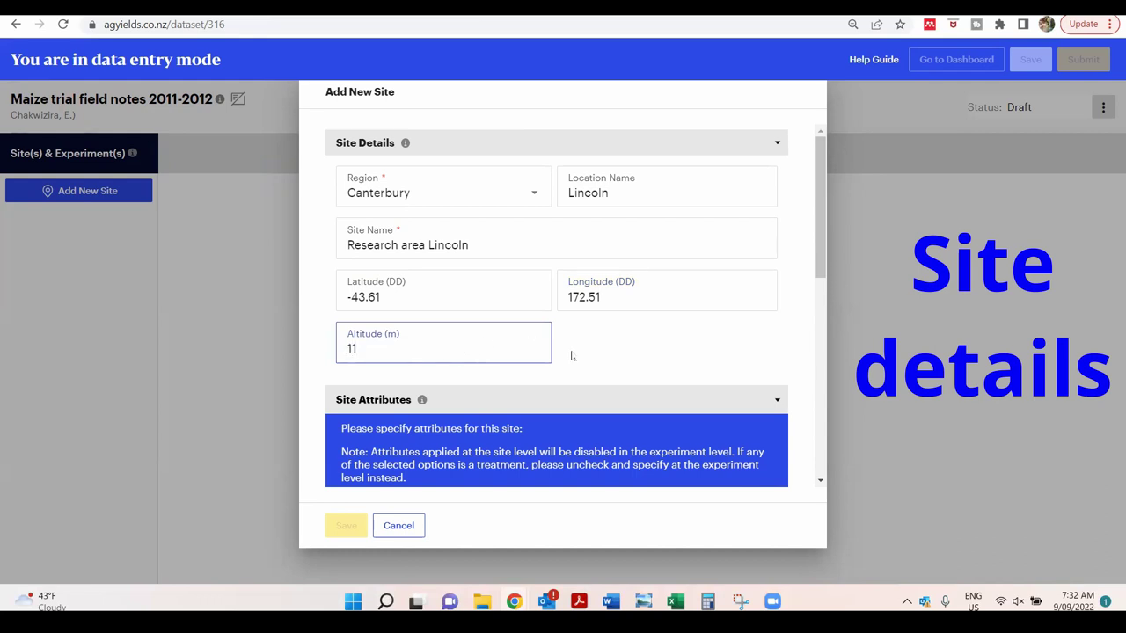
{"action": "scroll", "coordinate": [571, 356], "scroll_direction": "down", "scroll_amount": 2}
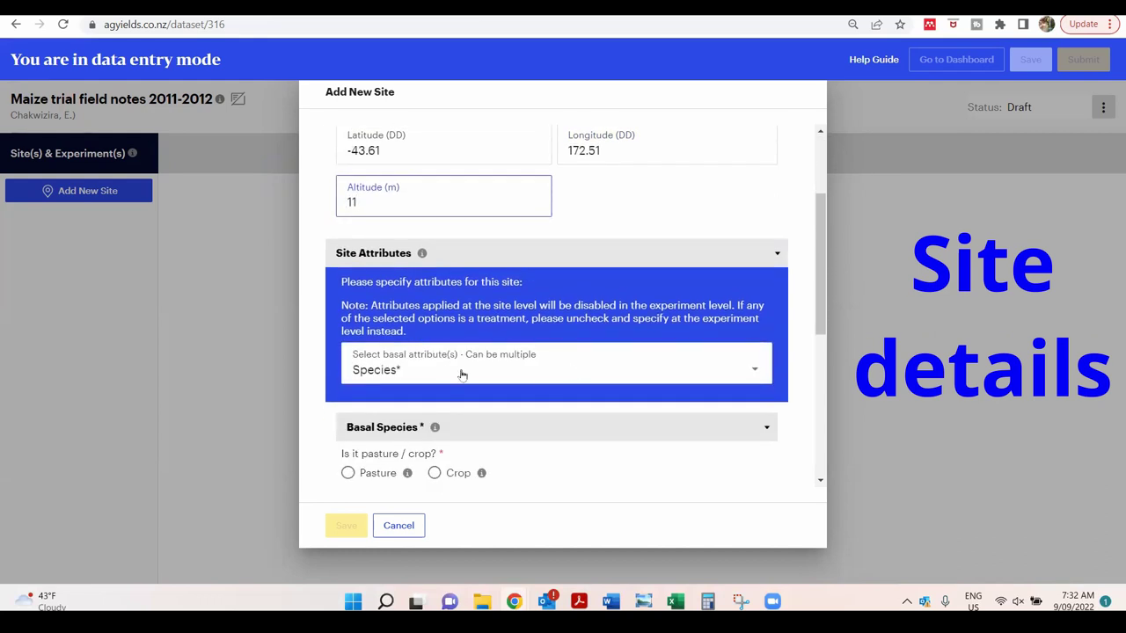
{"action": "left_click", "coordinate": [462, 375]}
{"action": "left_click", "coordinate": [398, 407]}
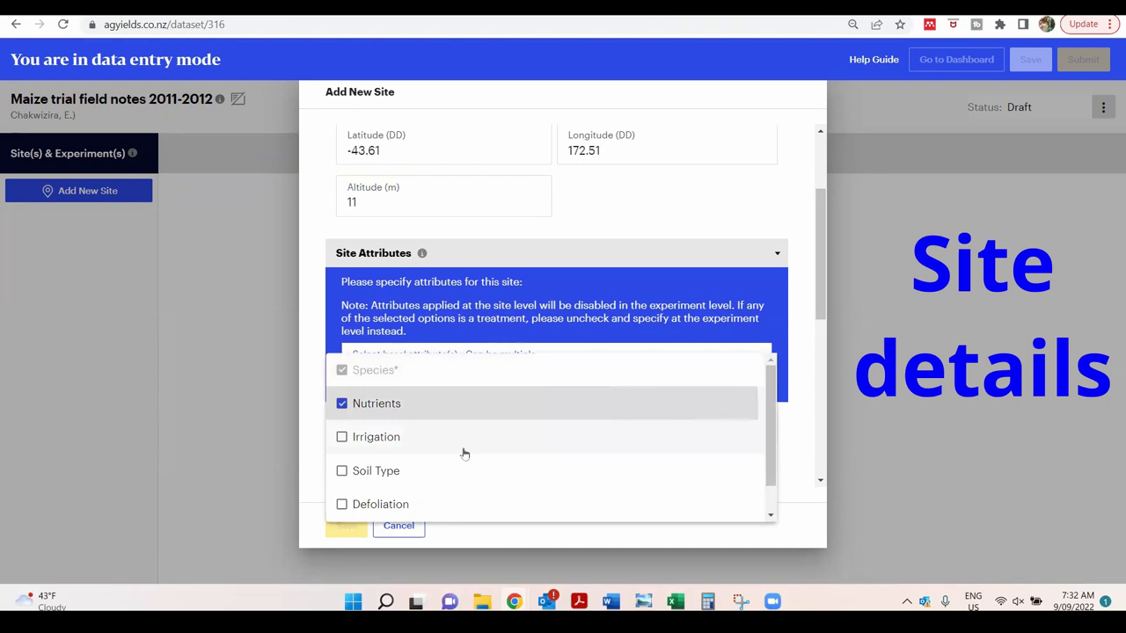
{"action": "left_click", "coordinate": [414, 480]}
{"action": "scroll", "coordinate": [457, 493], "scroll_direction": "down", "scroll_amount": 1}
{"action": "left_click", "coordinate": [402, 505]}
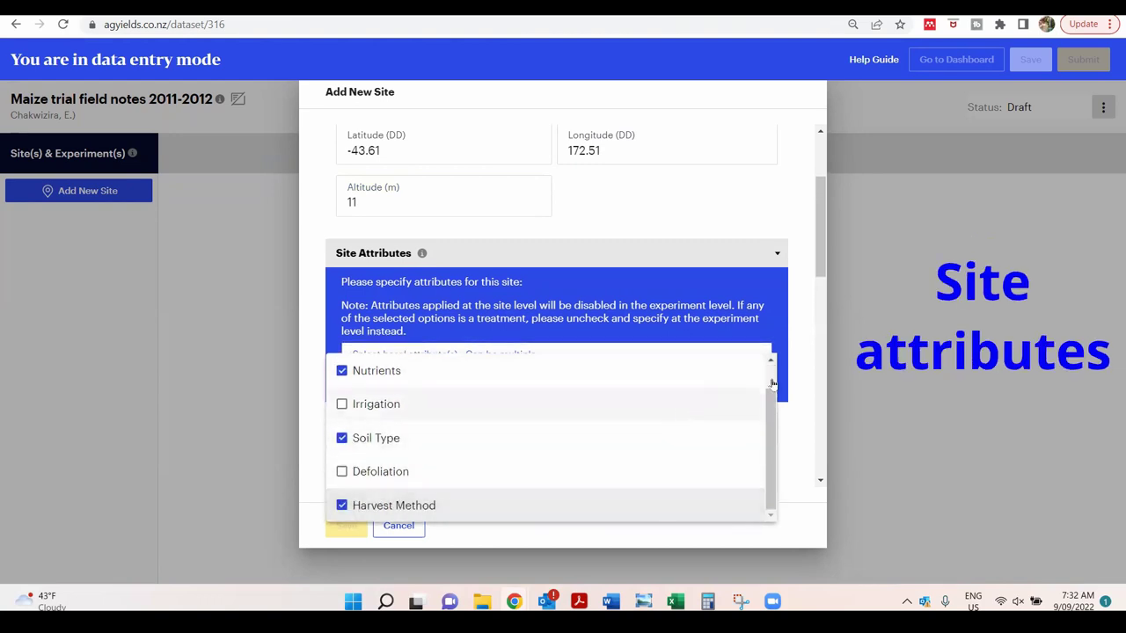
{"action": "left_click", "coordinate": [494, 326]}
{"action": "scroll", "coordinate": [494, 326], "scroll_direction": "down", "scroll_amount": 2}
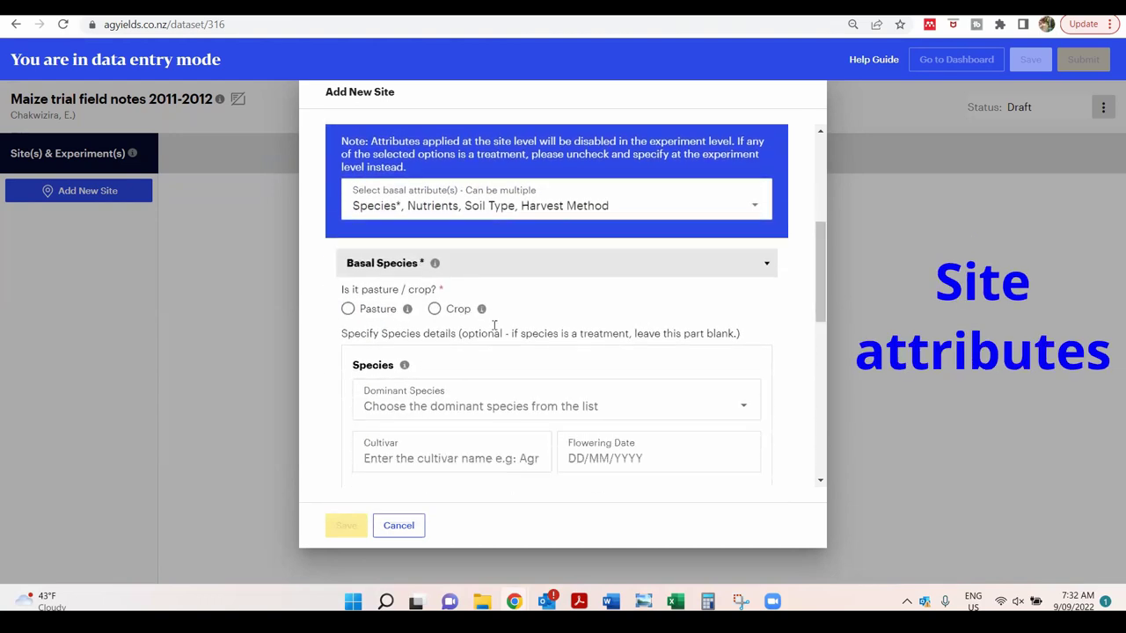
- Record the species as a Crop sown 30/11/2011 with Maize as dominant species
{"action": "left_click", "coordinate": [437, 310]}
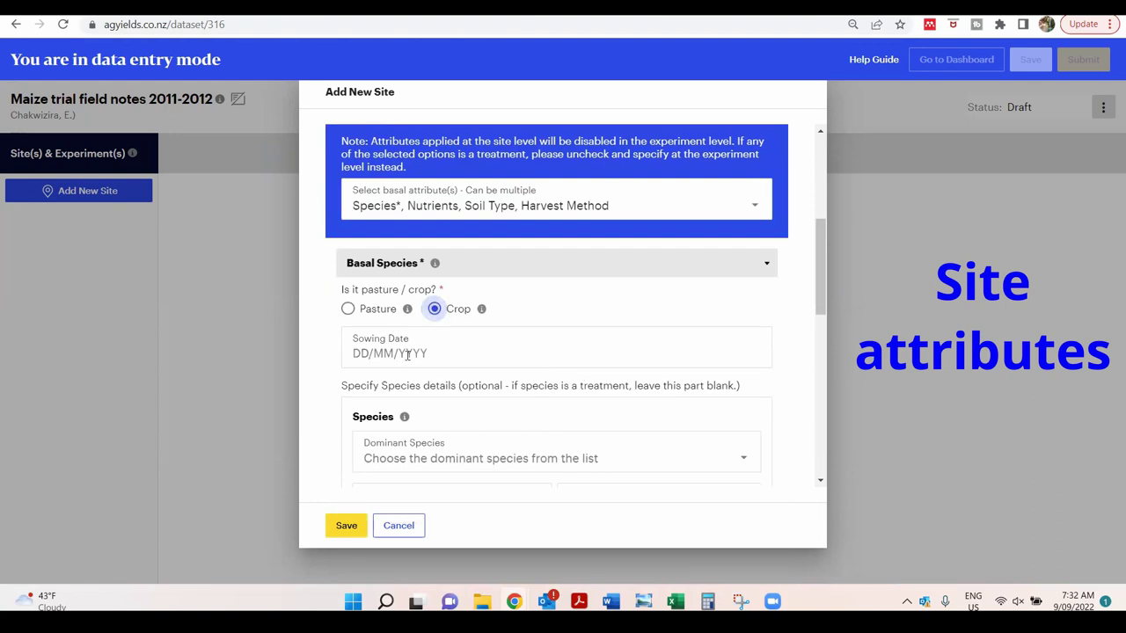
{"action": "left_click", "coordinate": [407, 354]}
{"action": "type", "text": "30/"}
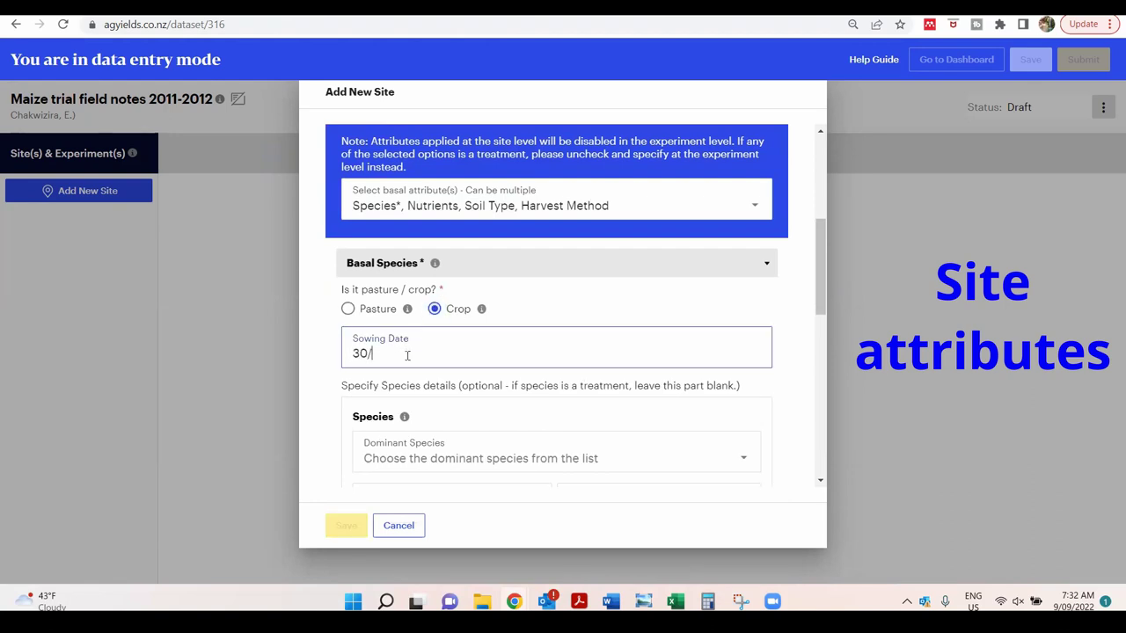
{"action": "type", "text": "11/2011"}
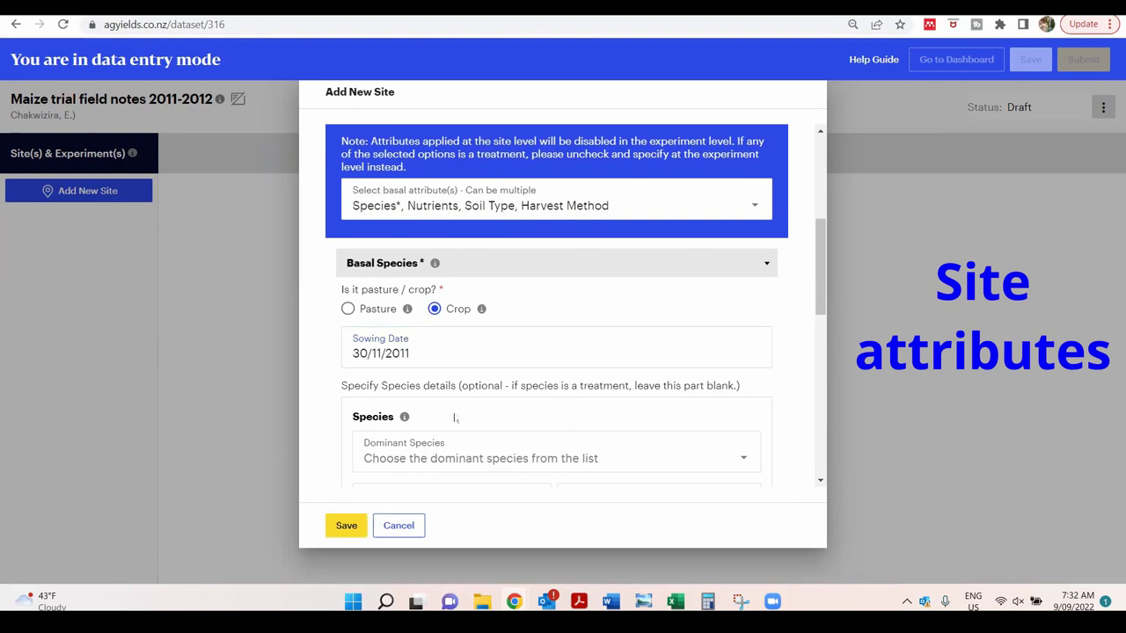
{"action": "scroll", "coordinate": [454, 419], "scroll_direction": "down", "scroll_amount": 2}
{"action": "left_click", "coordinate": [458, 310]}
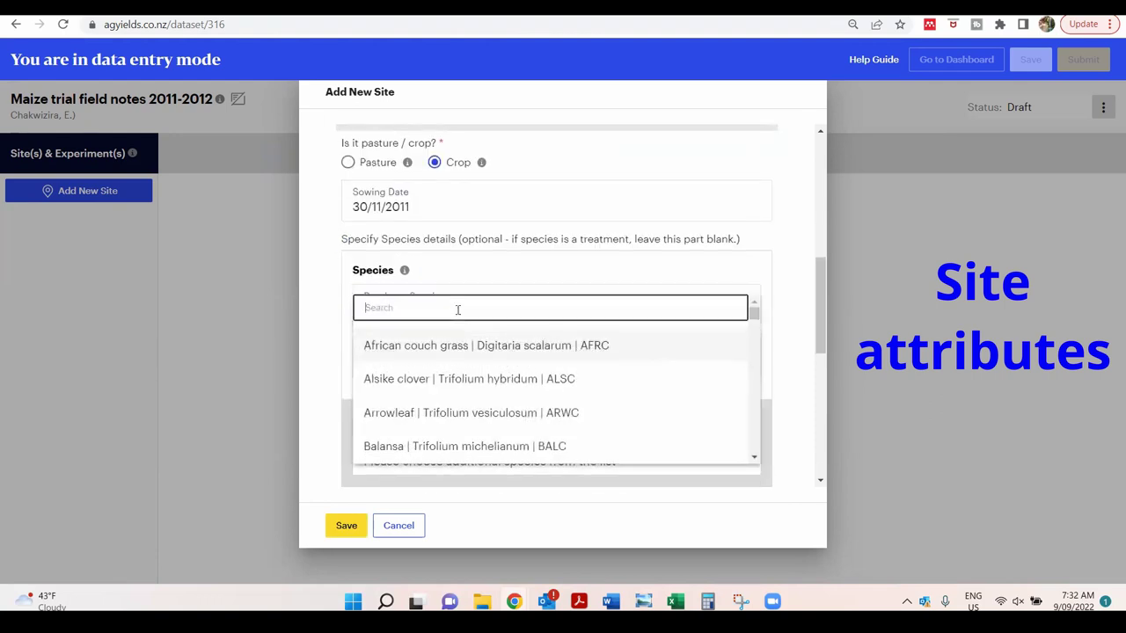
{"action": "type", "text": "ma"}
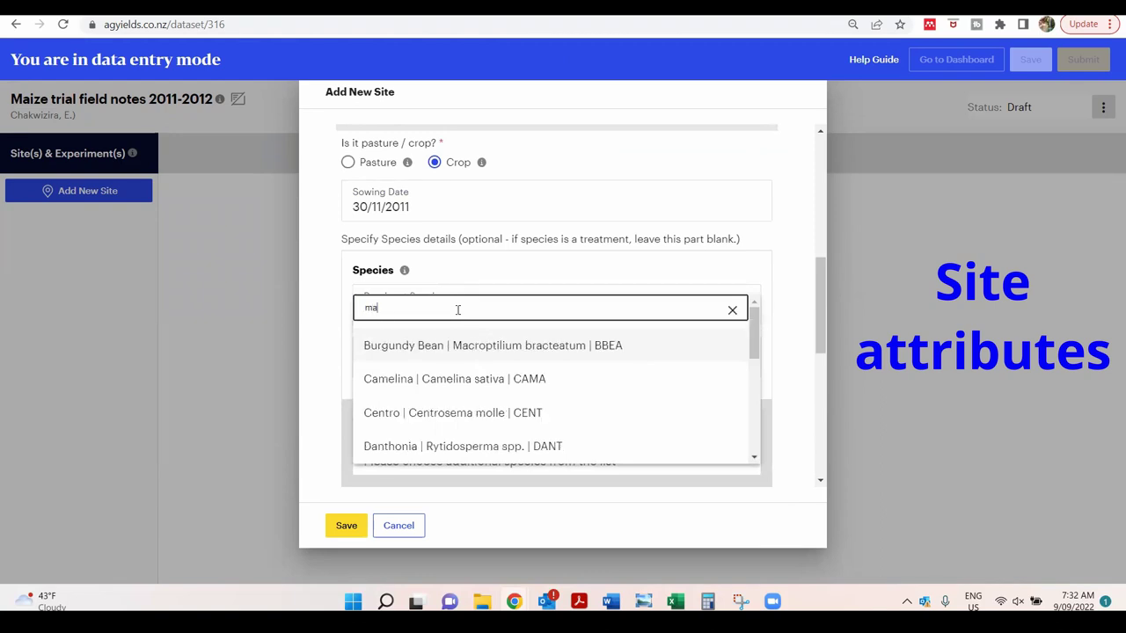
{"action": "type", "text": "i"}
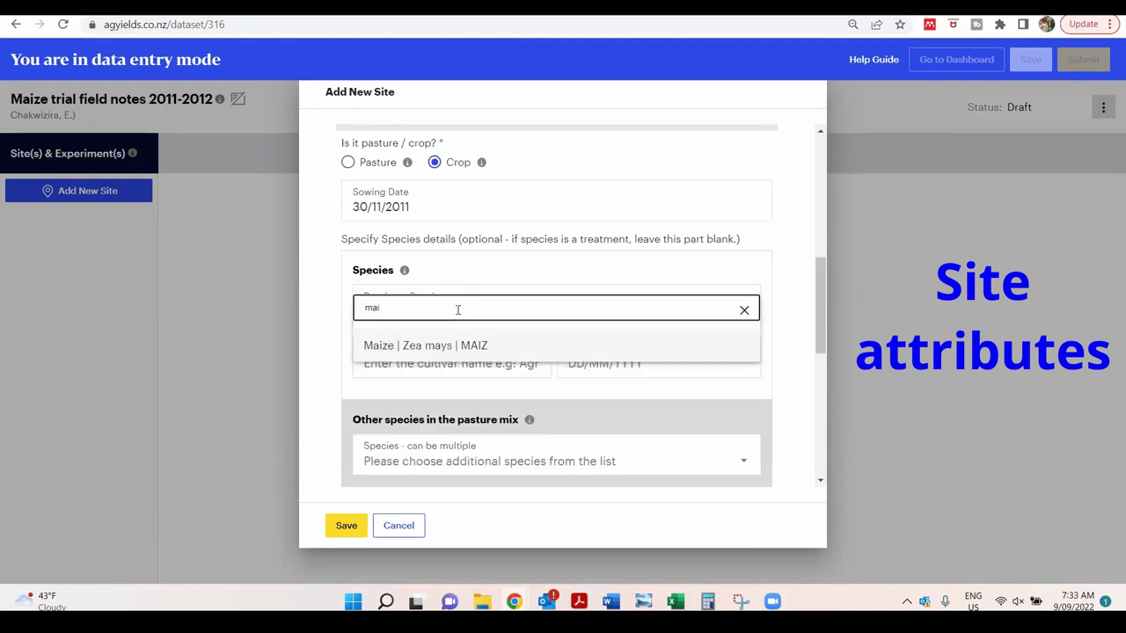
{"action": "left_click", "coordinate": [410, 346]}
- Enter cultivar Pioneer 39G12, flowering date 30/01/2012, and tick Nitrogen as applied nutrient
{"action": "left_click", "coordinate": [409, 361]}
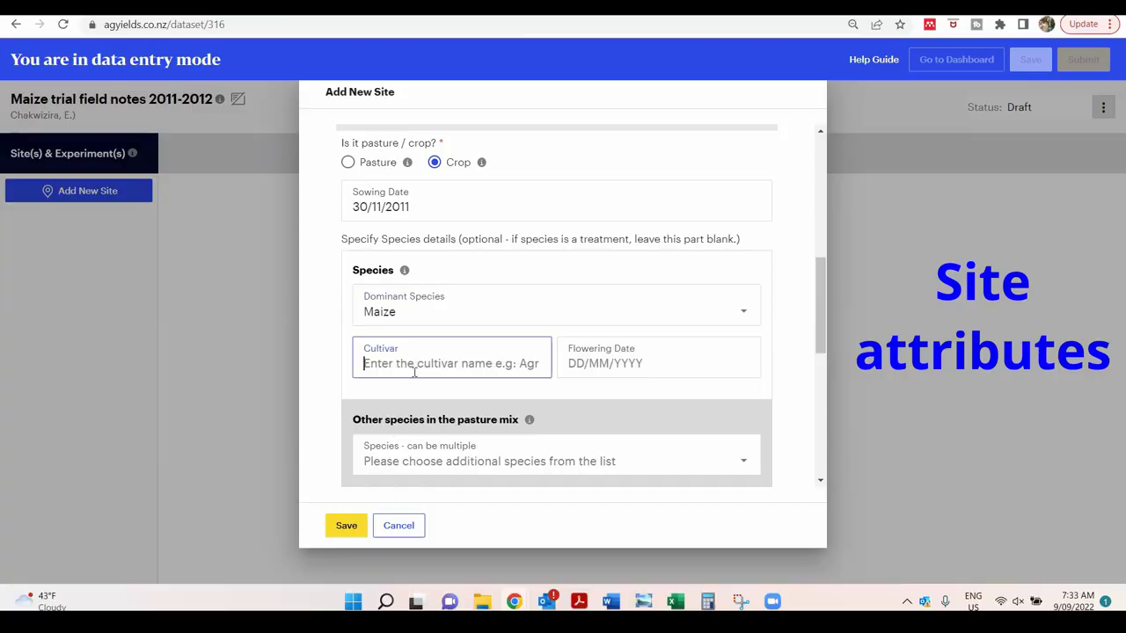
{"action": "type", "text": "Pioneer 39G12"}
{"action": "left_click", "coordinate": [605, 368]}
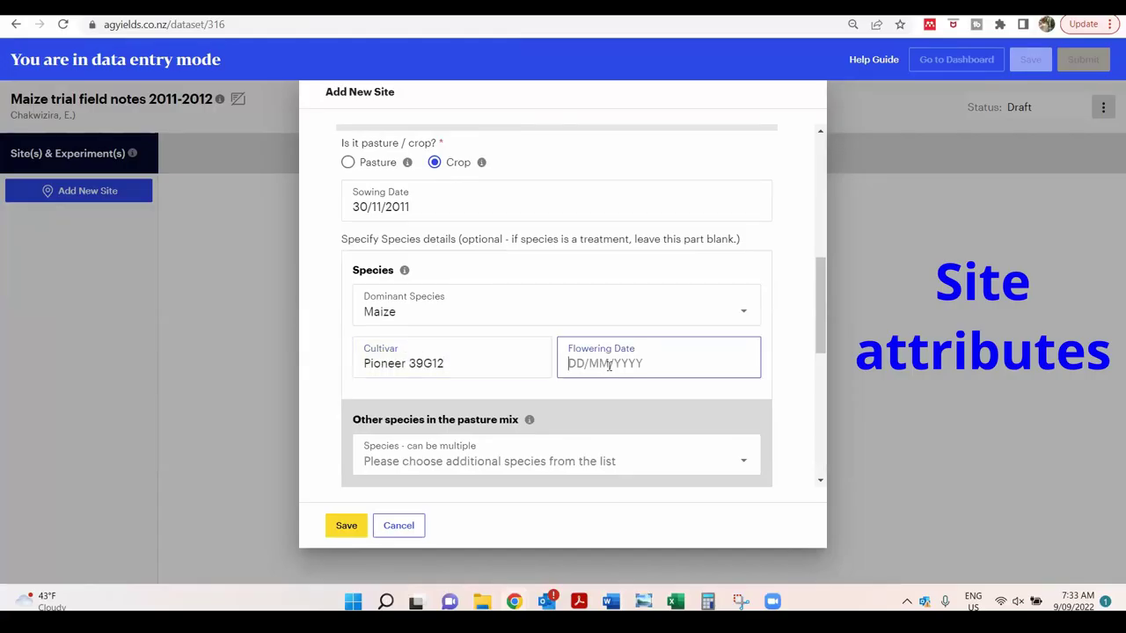
{"action": "type", "text": "3"}
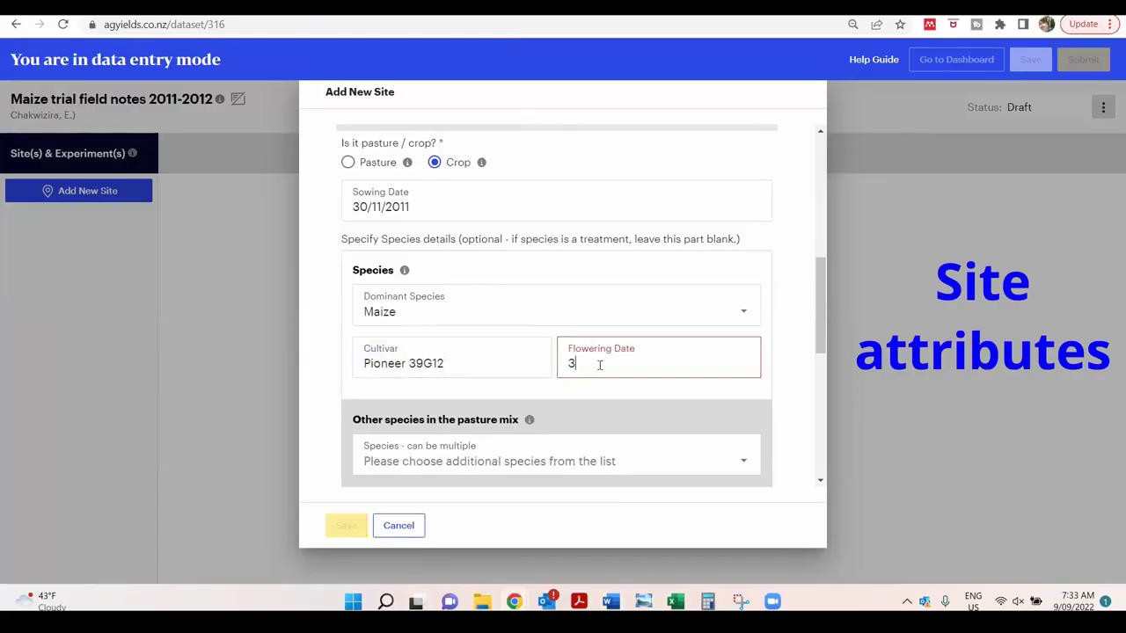
{"action": "type", "text": "0/01/2012"}
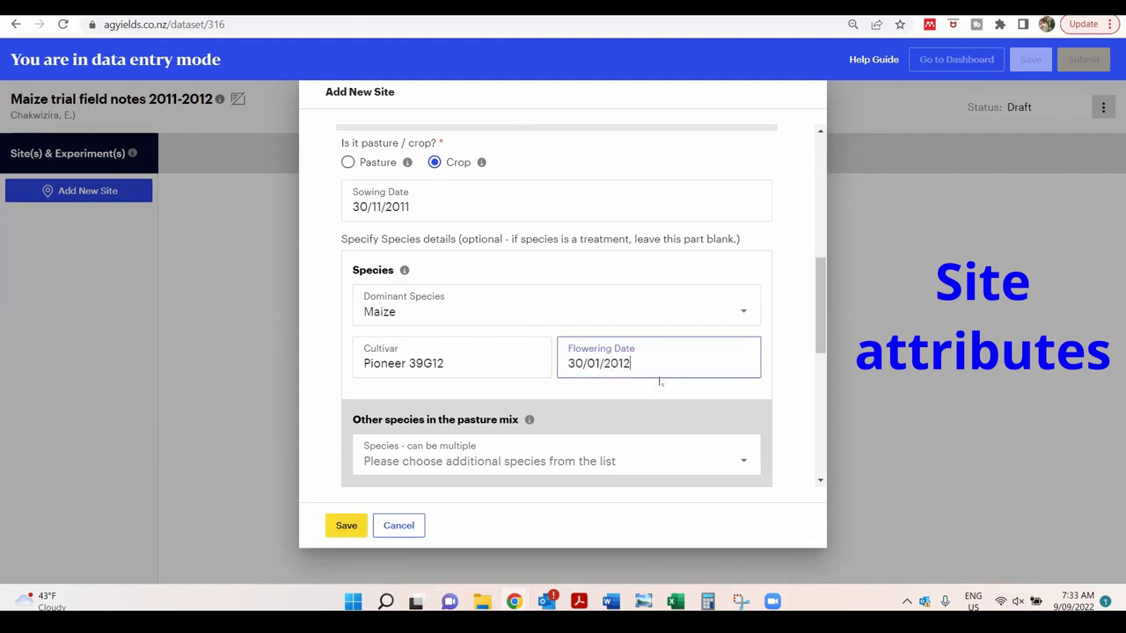
{"action": "scroll", "coordinate": [660, 382], "scroll_direction": "down", "scroll_amount": 1}
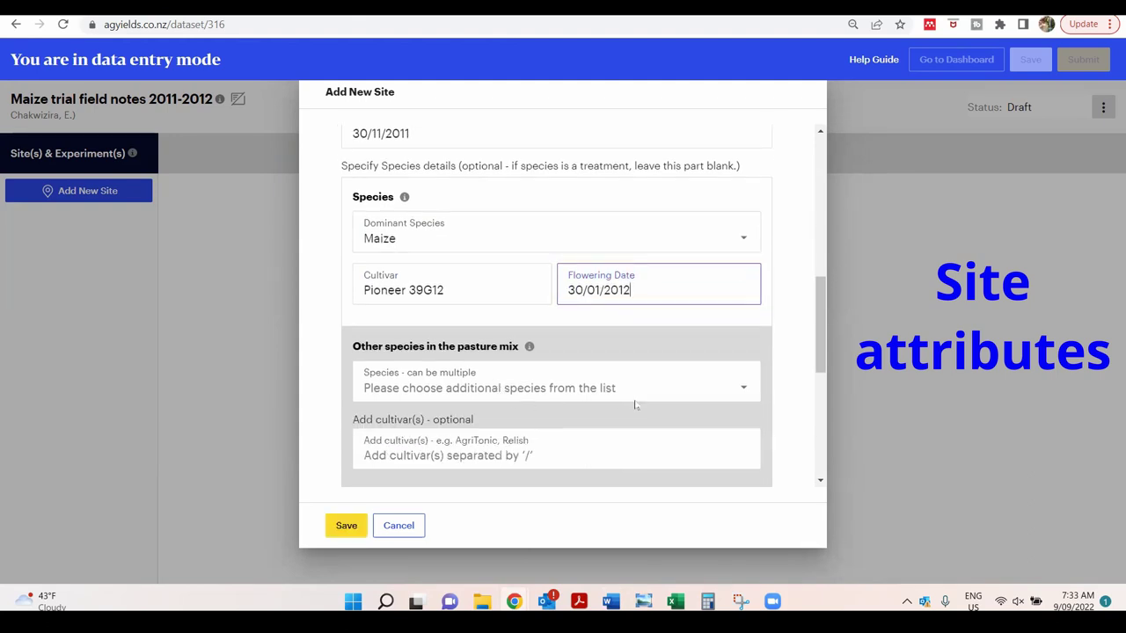
{"action": "scroll", "coordinate": [616, 405], "scroll_direction": "down", "scroll_amount": 3}
{"action": "left_click", "coordinate": [367, 351]}
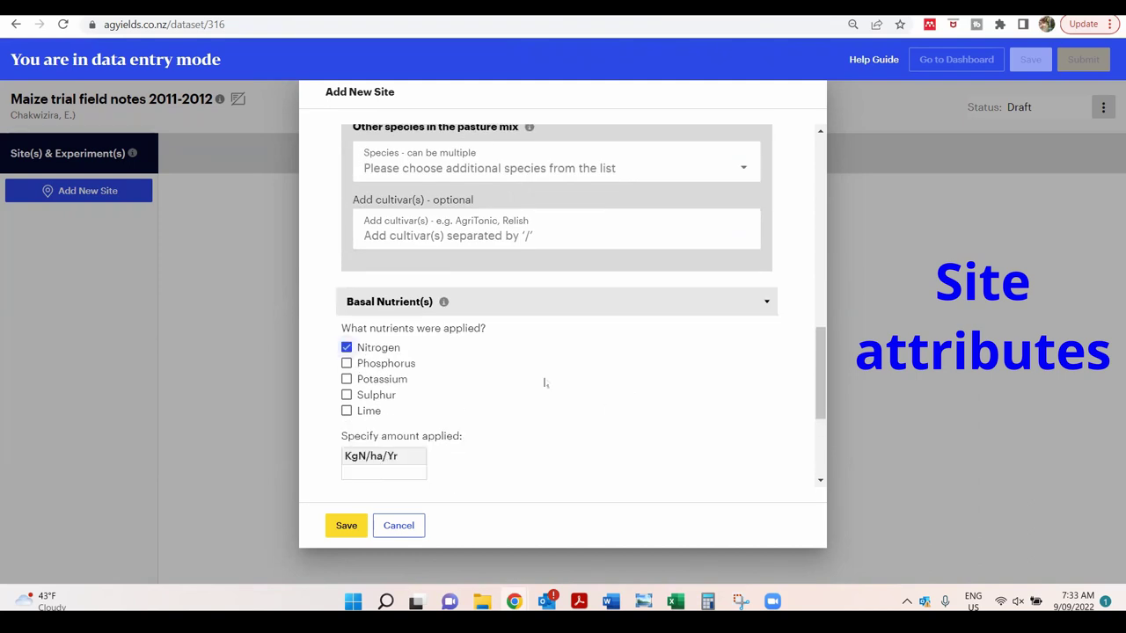
{"action": "scroll", "coordinate": [537, 387], "scroll_direction": "down", "scroll_amount": 3}
{"action": "left_click", "coordinate": [376, 260]}
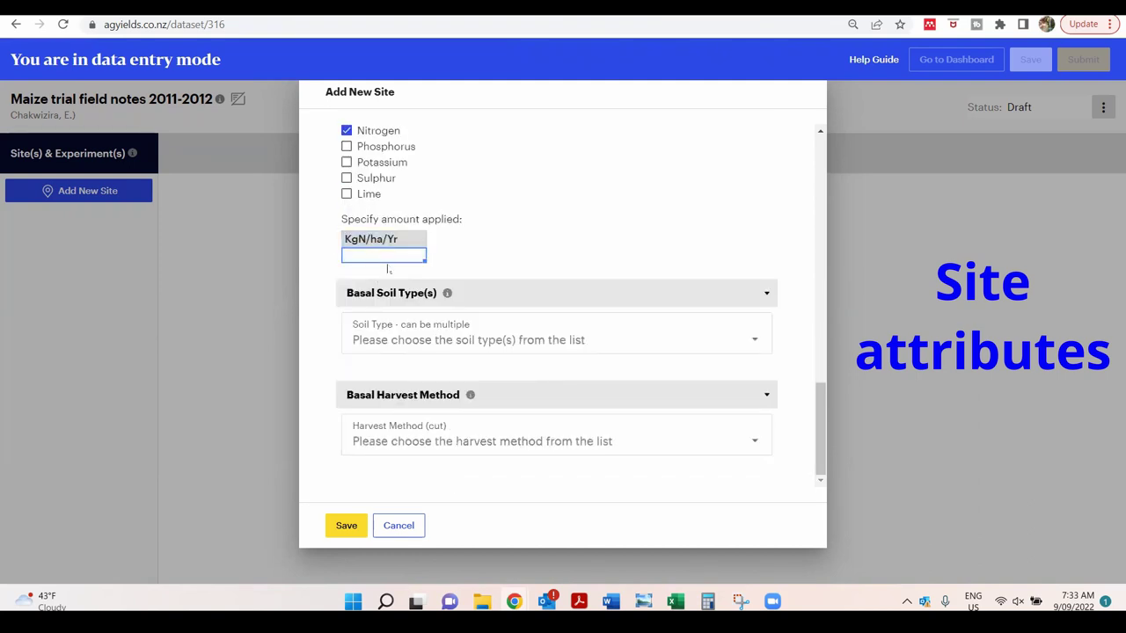
- Enter 200 KgN/ha/Yr nitrogen and set the soil type to Templeton Silt Loam
{"action": "type", "text": "200"}
{"action": "left_click", "coordinate": [420, 349]}
{"action": "type", "text": "t"}
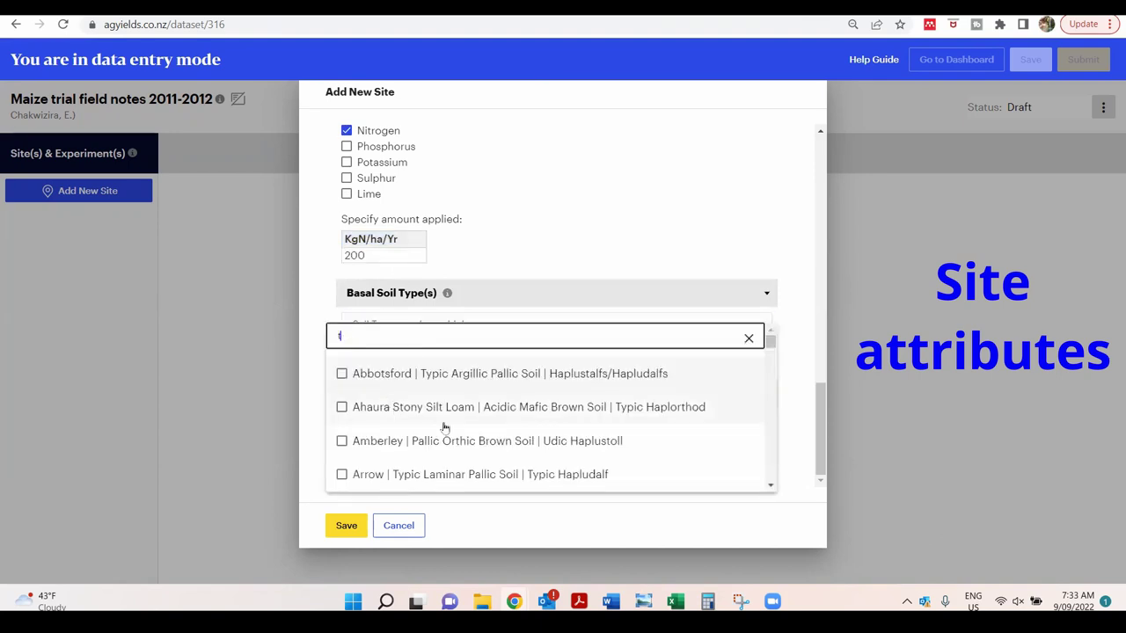
{"action": "type", "text": "em"}
{"action": "left_click", "coordinate": [421, 378]}
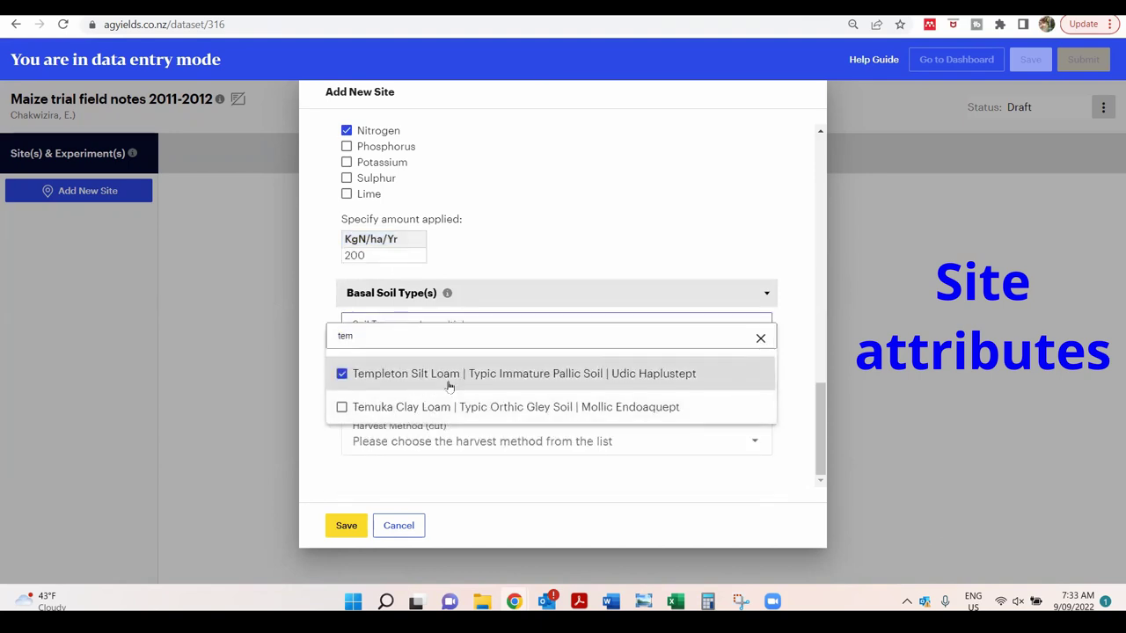
{"action": "left_click", "coordinate": [803, 394]}
- Set the harvest method to Other and save the site
{"action": "left_click", "coordinate": [435, 445]}
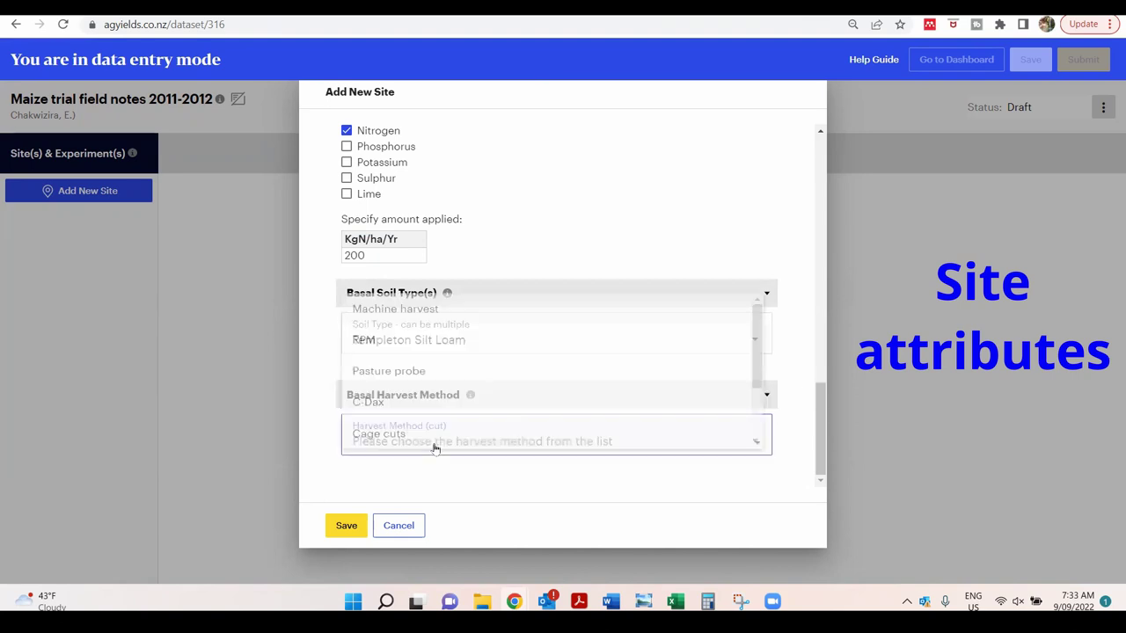
{"action": "left_click_drag", "start_coordinate": [767, 323], "coordinate": [770, 371]}
{"action": "left_click", "coordinate": [389, 422]}
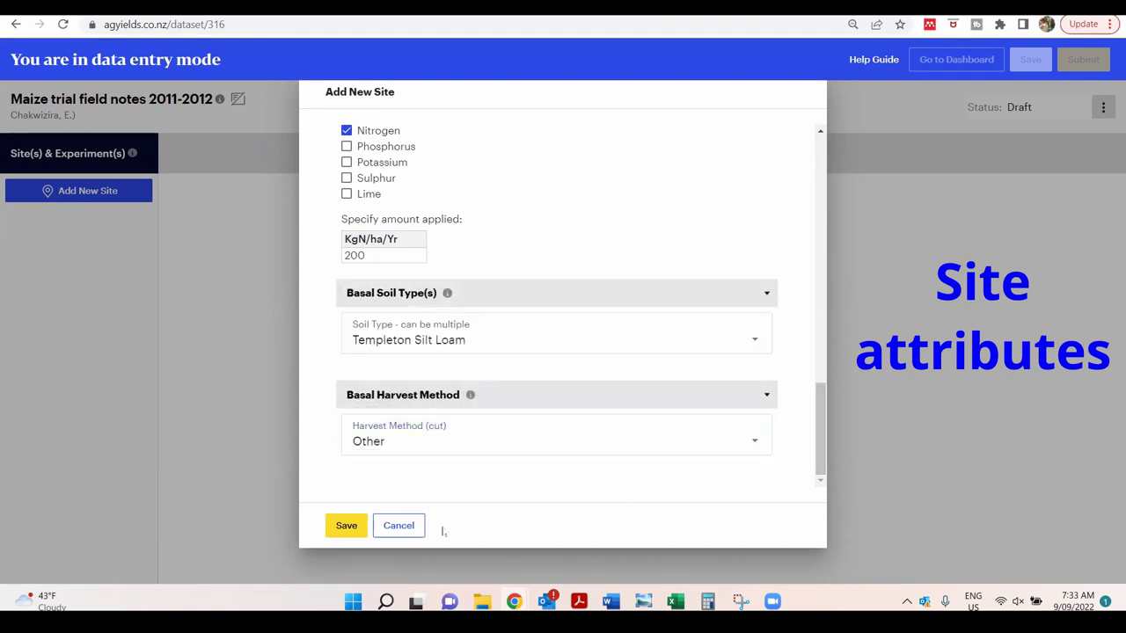
{"action": "left_click", "coordinate": [353, 526]}
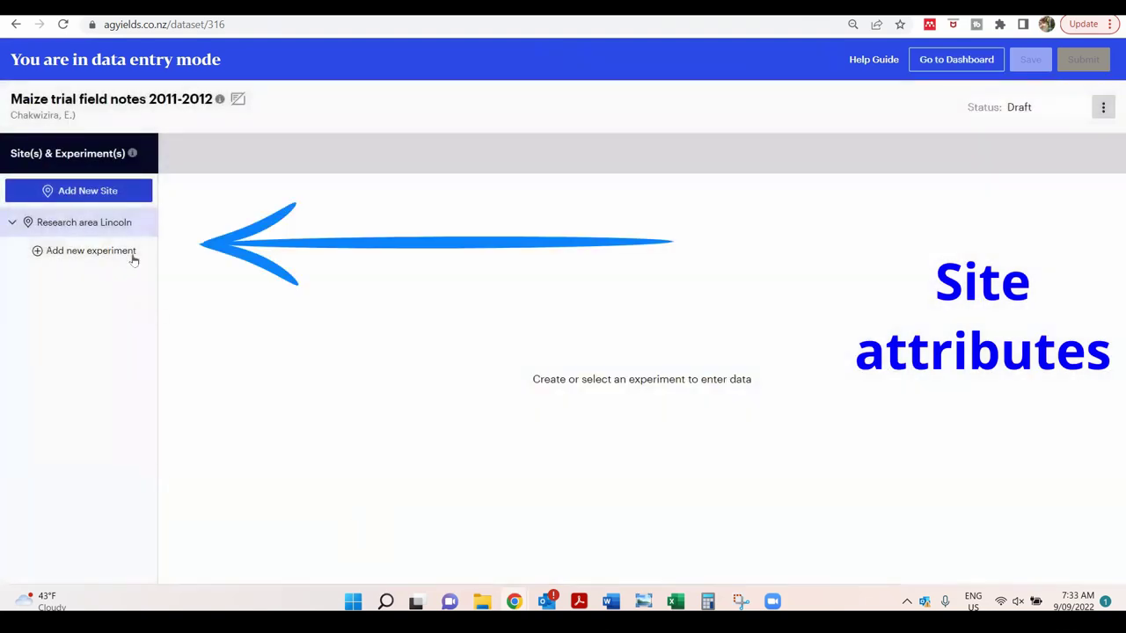
- Add experiment 'Exp.1 2011-2012' at the Lincoln site, recording Sown Species yield with 1 measurement
{"action": "left_click", "coordinate": [131, 257]}
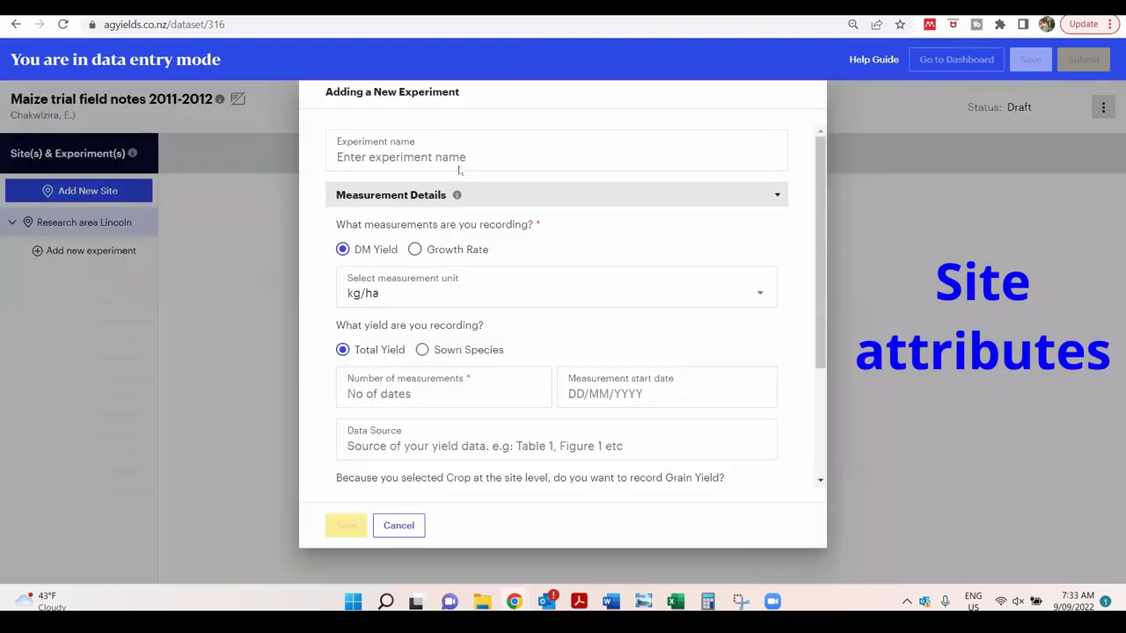
{"action": "left_click", "coordinate": [458, 170]}
{"action": "type", "text": "Ex"}
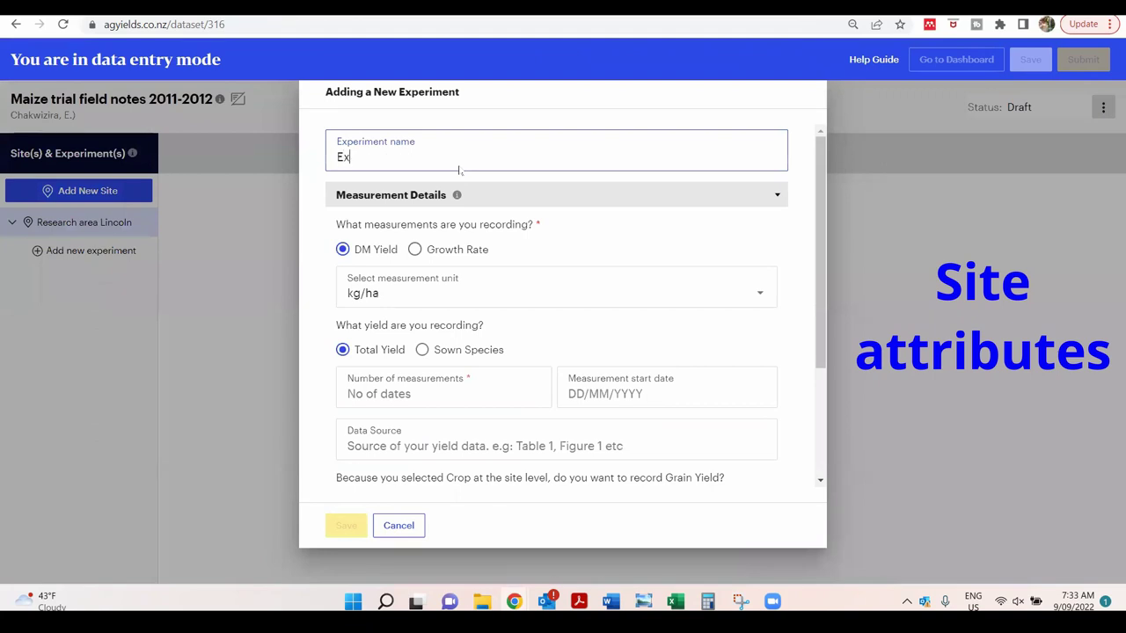
{"action": "type", "text": "p.1 2011-"}
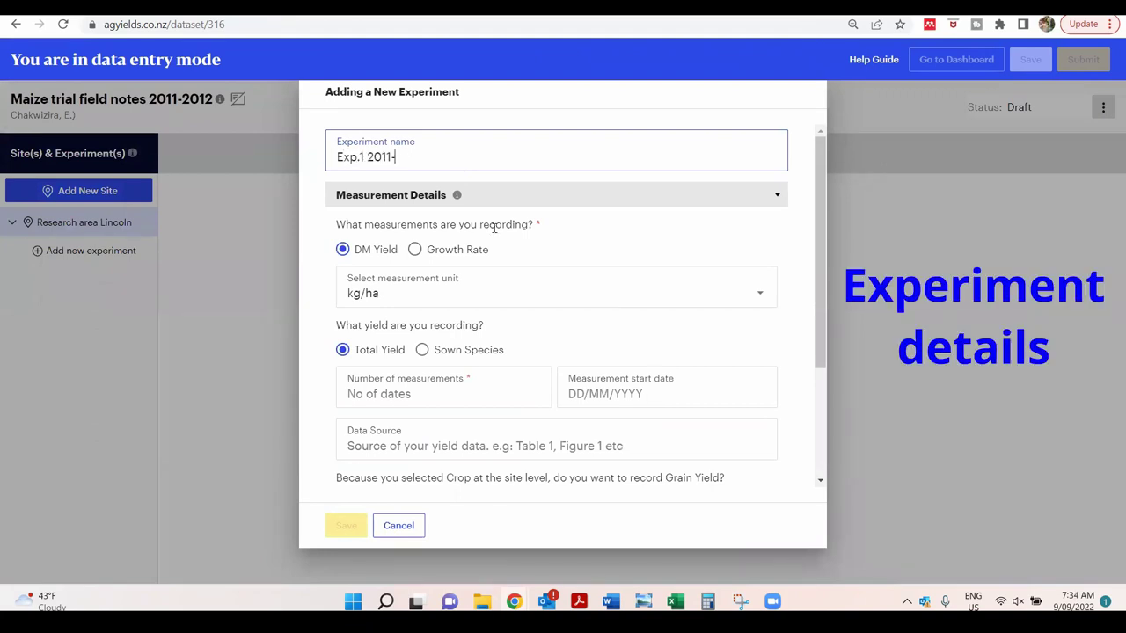
{"action": "type", "text": "2012"}
{"action": "left_click", "coordinate": [422, 350]}
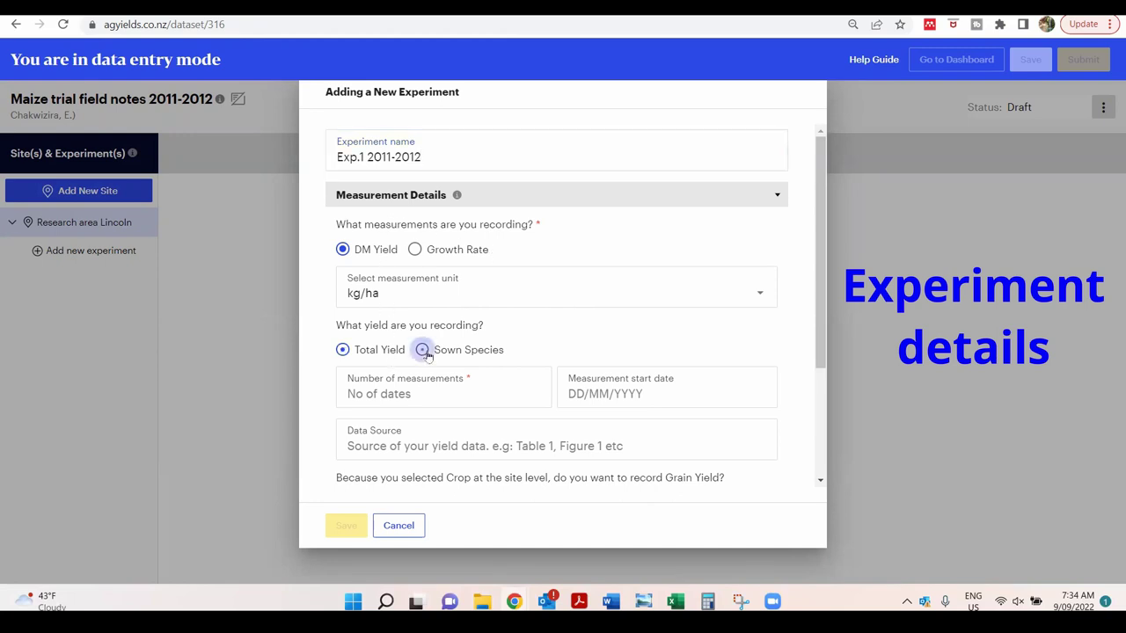
{"action": "left_click", "coordinate": [412, 396]}
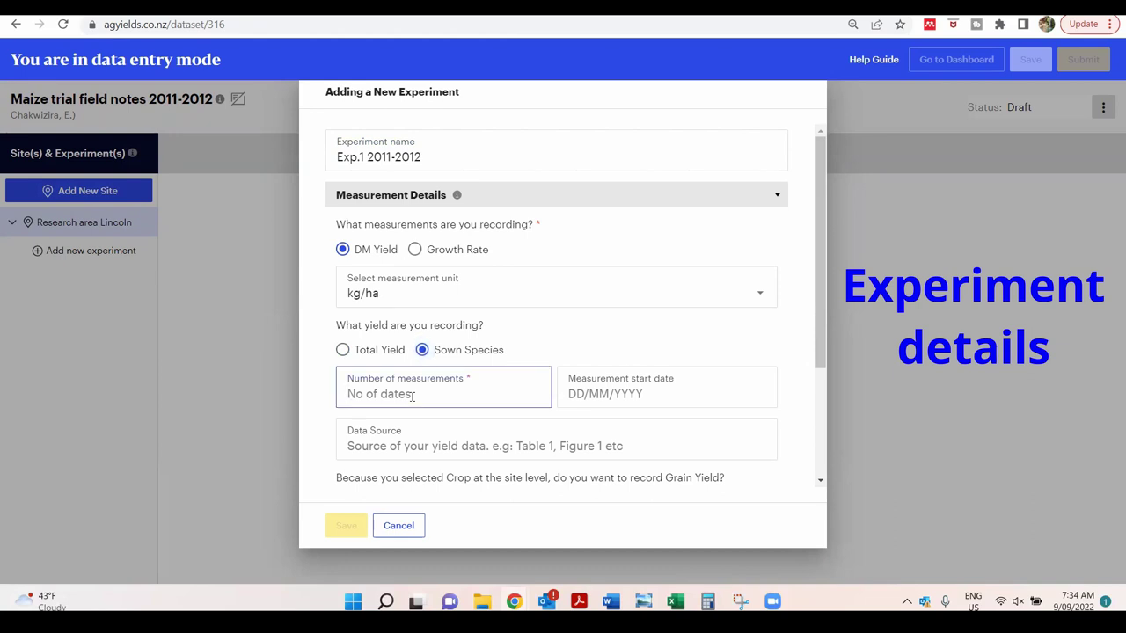
{"action": "type", "text": "1"}
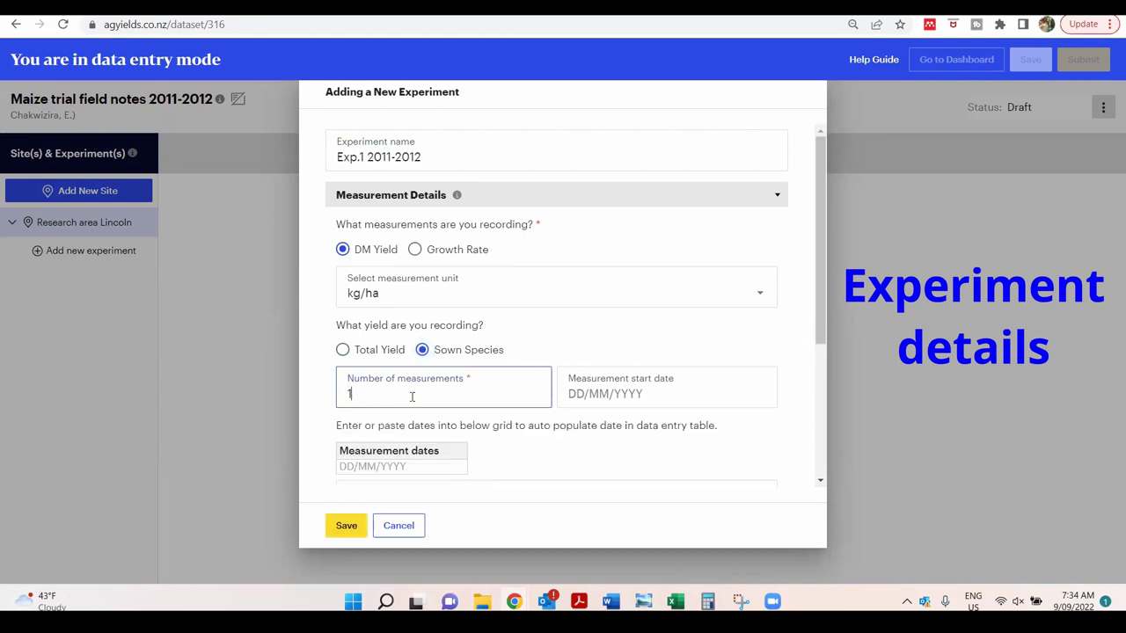
{"action": "scroll", "coordinate": [414, 395], "scroll_direction": "down", "scroll_amount": 2}
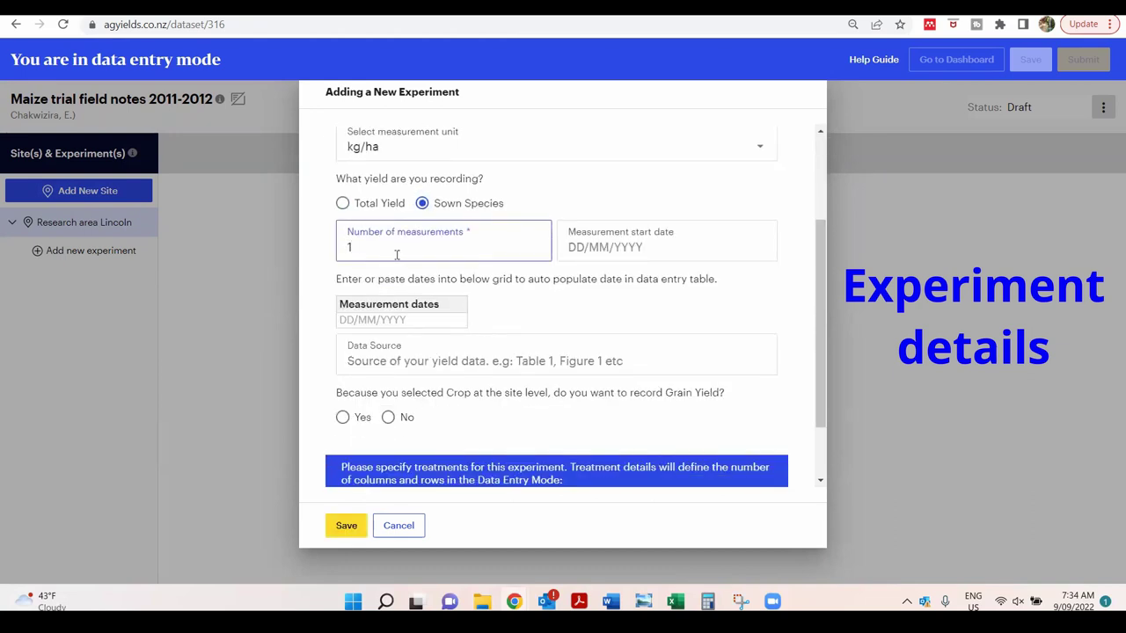
{"action": "key", "text": "BackSpace"}
{"action": "type", "text": "5"}
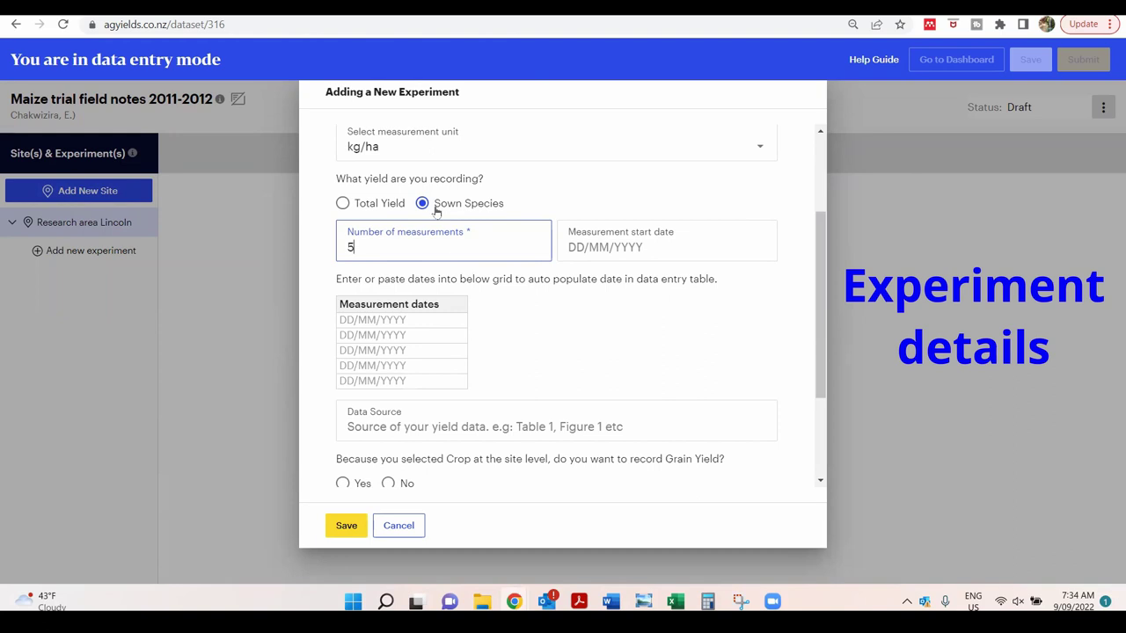
{"action": "key", "text": "BackSpace"}
{"action": "type", "text": "1"}
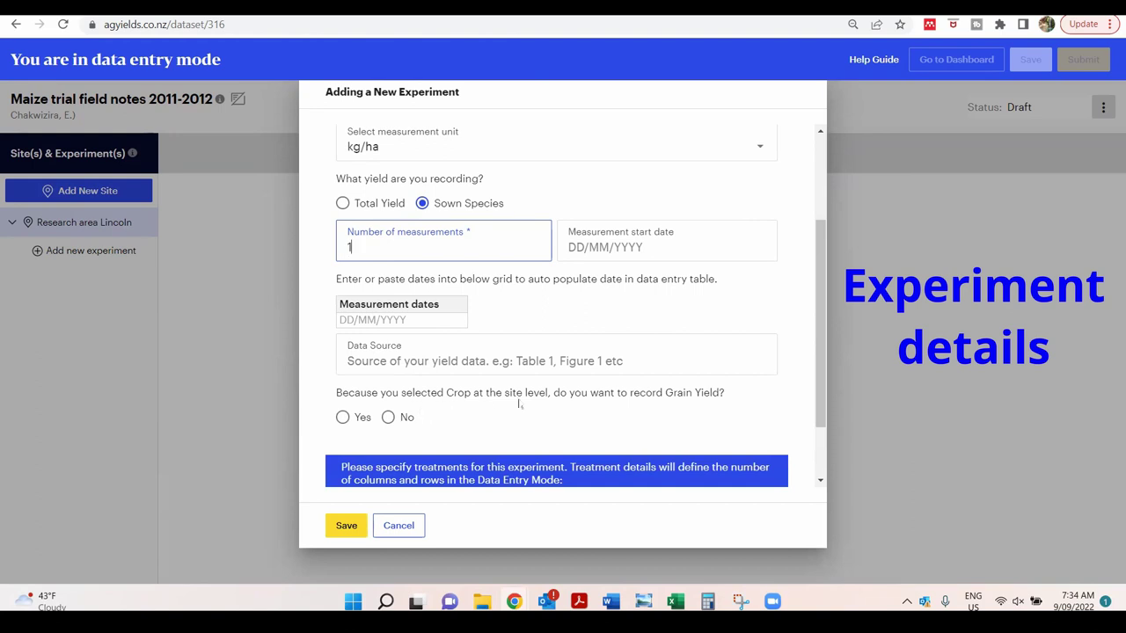
- Choose Yes for recording Grain Yield and bring up the Select Treatment(s) list
{"action": "left_click", "coordinate": [342, 417]}
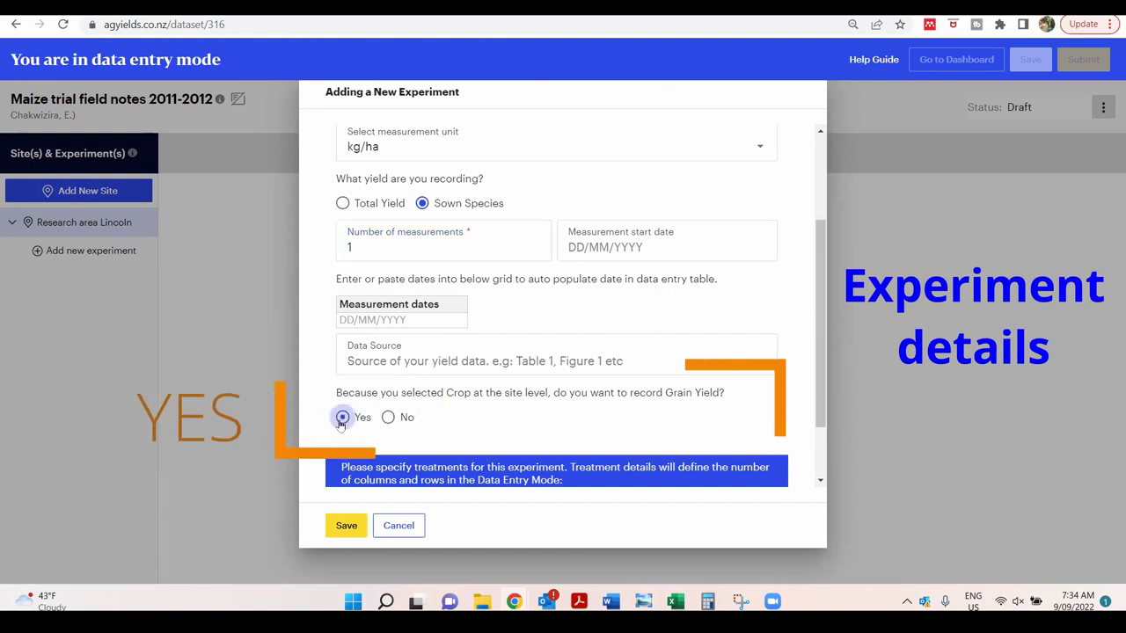
{"action": "scroll", "coordinate": [532, 418], "scroll_direction": "down", "scroll_amount": 1}
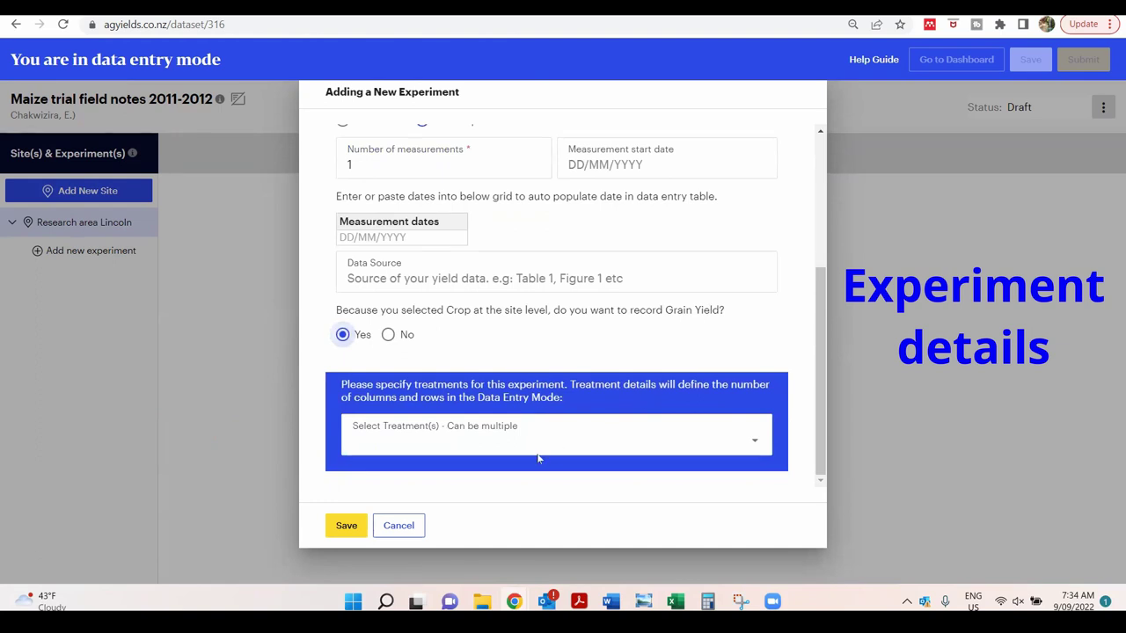
{"action": "left_click", "coordinate": [761, 443]}
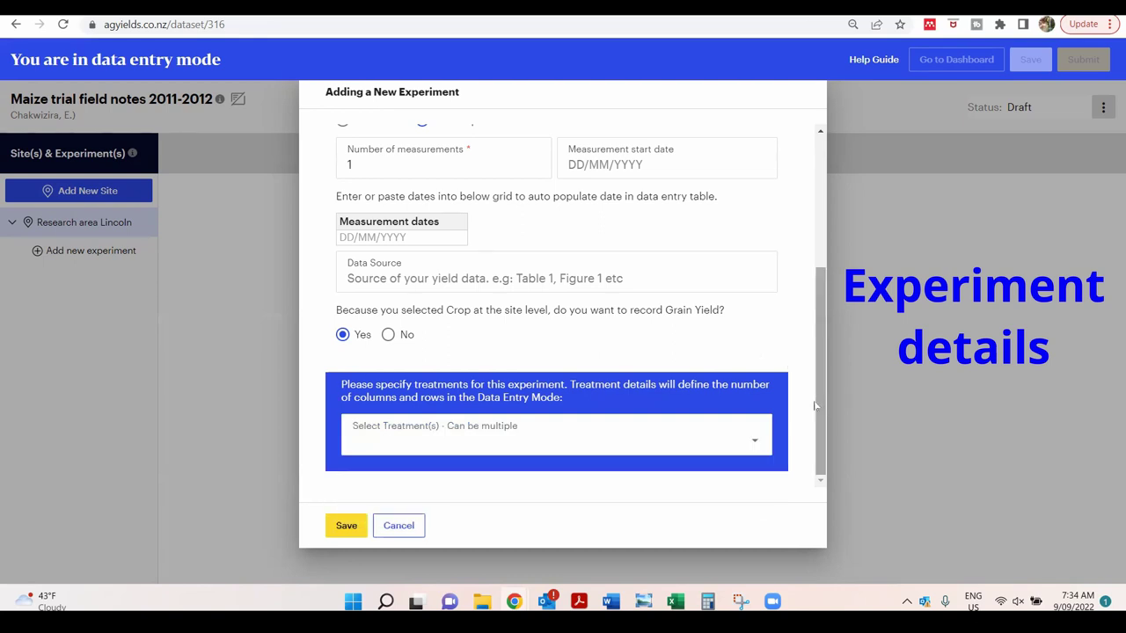
- Save the experiment and set its start date to 30/11/2011 in the data grid
{"action": "left_click", "coordinate": [347, 526]}
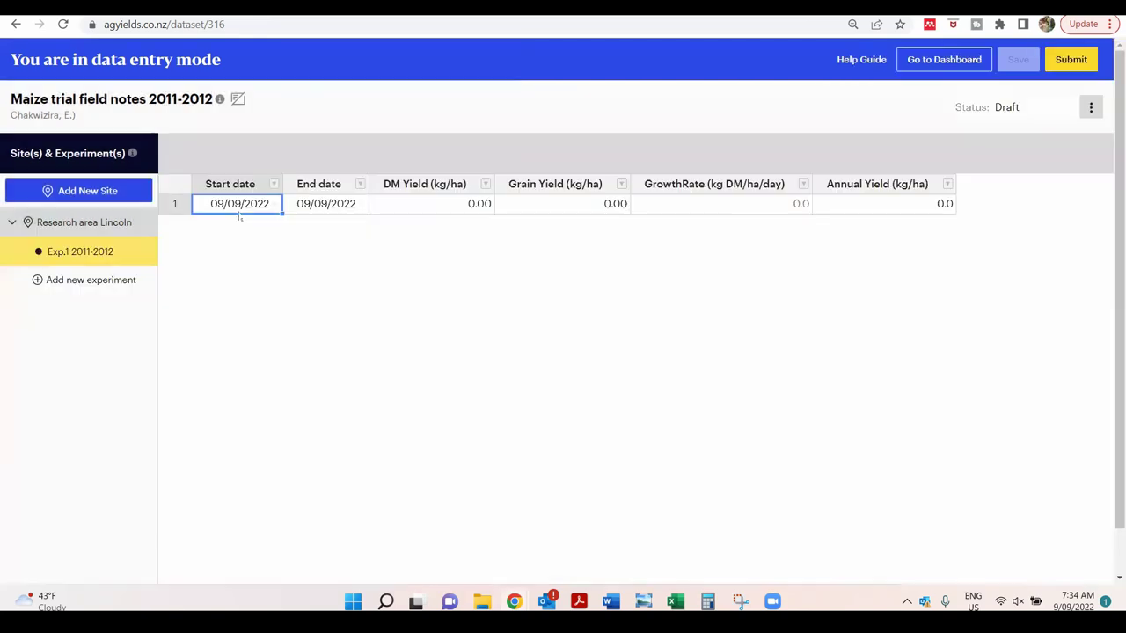
{"action": "double_click", "coordinate": [237, 204]}
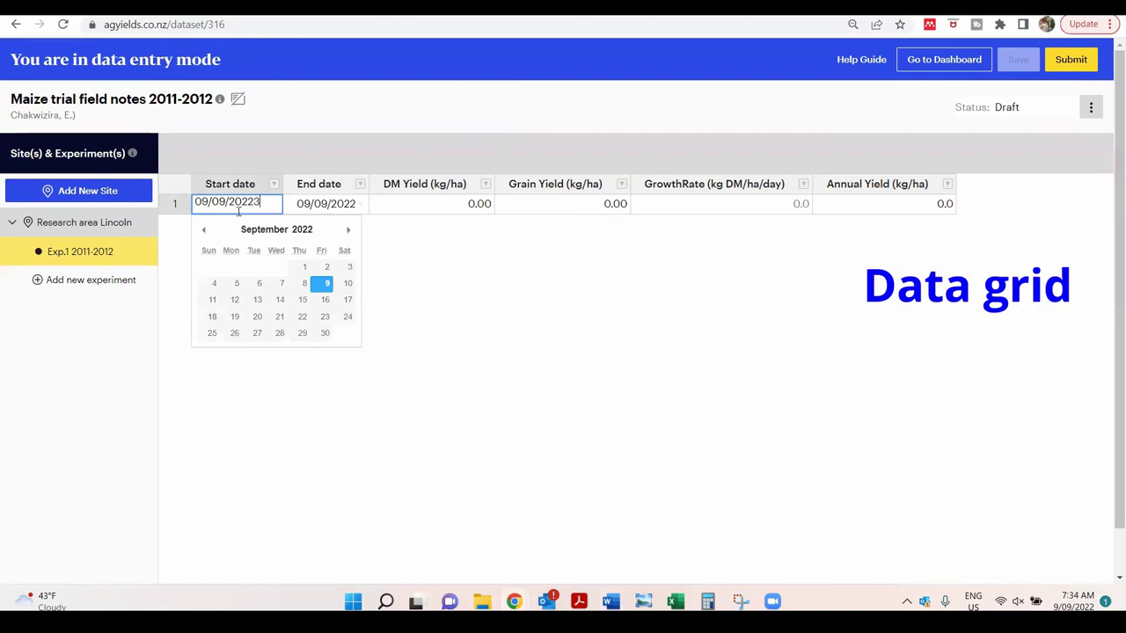
{"action": "key", "text": "BackSpace"}
{"action": "key", "text": "BackSpace"}
{"action": "key", "text": "BackSpace"}
{"action": "key", "text": "BackSpace"}
{"action": "key", "text": "BackSpace"}
{"action": "key", "text": "BackSpace"}
{"action": "key", "text": "BackSpace"}
{"action": "key", "text": "BackSpace"}
{"action": "key", "text": "BackSpace"}
{"action": "type", "text": "30/11/2011"}
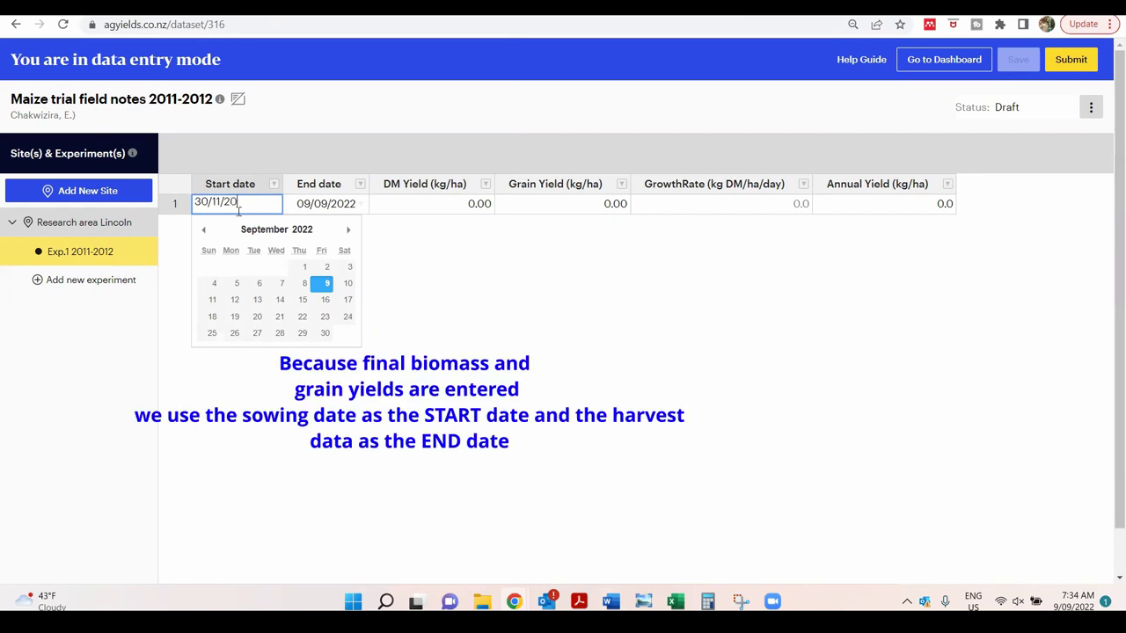
{"action": "left_click", "coordinate": [317, 207]}
- Change the end date to 30/04/2012 and save the dates and yields
{"action": "left_click", "coordinate": [311, 206]}
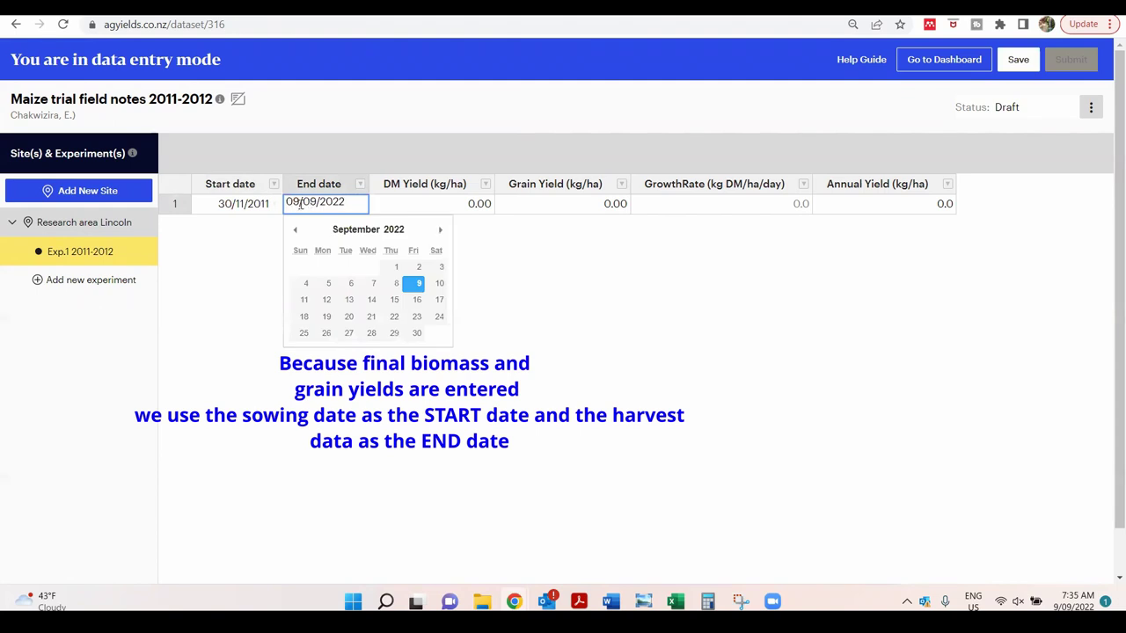
{"action": "key", "text": "BackSpace"}
{"action": "key", "text": "BackSpace"}
{"action": "type", "text": "30"}
{"action": "key", "text": "BackSpace"}
{"action": "type", "text": "450"}
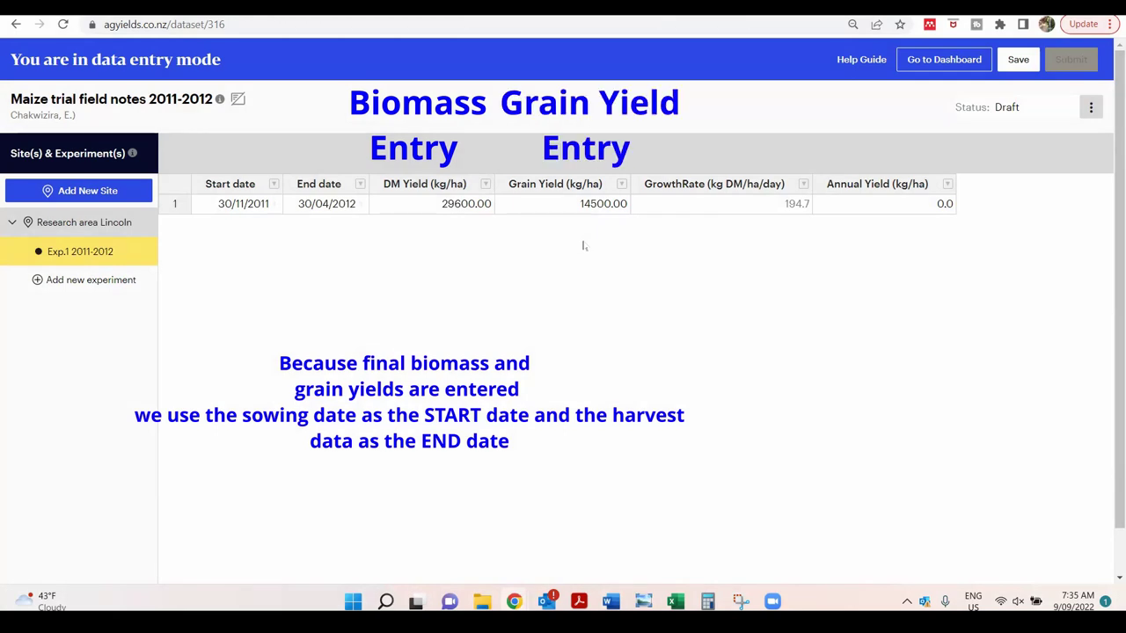
{"action": "left_click", "coordinate": [1019, 60]}
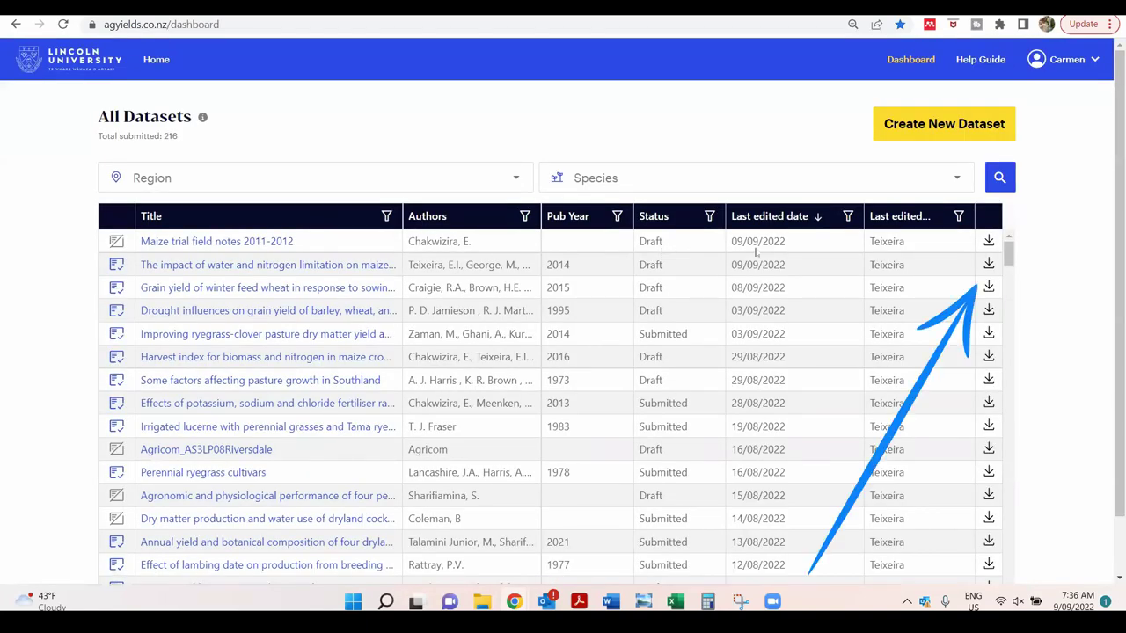
- Download the Maize trial field notes dataset as CSV and review its status and title in Excel
{"action": "left_click", "coordinate": [988, 242]}
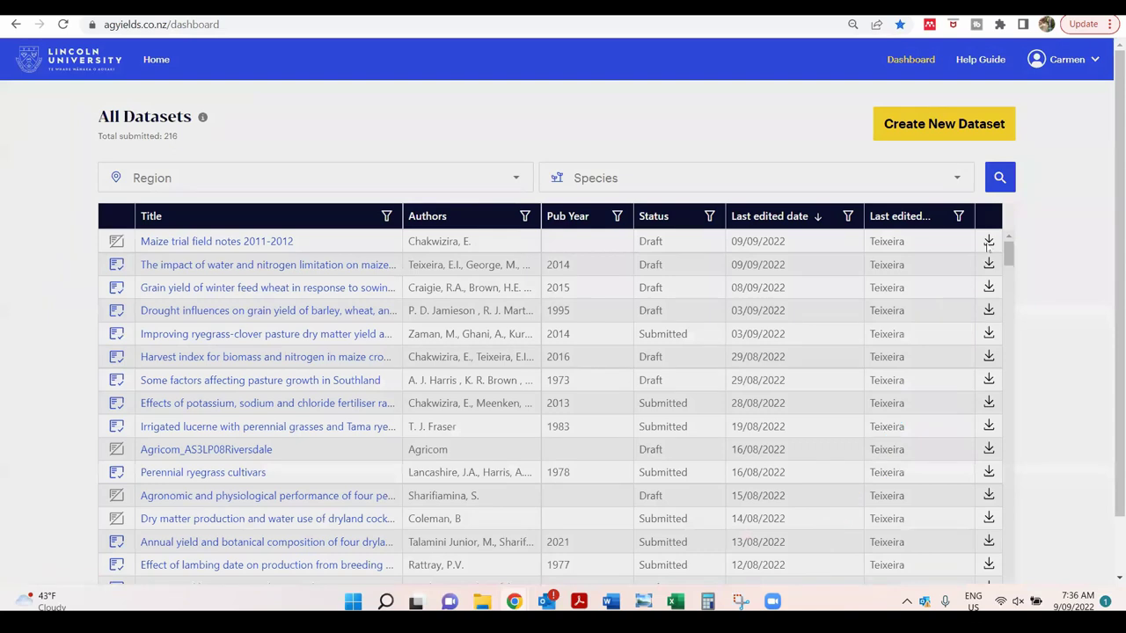
{"action": "left_click", "coordinate": [987, 245]}
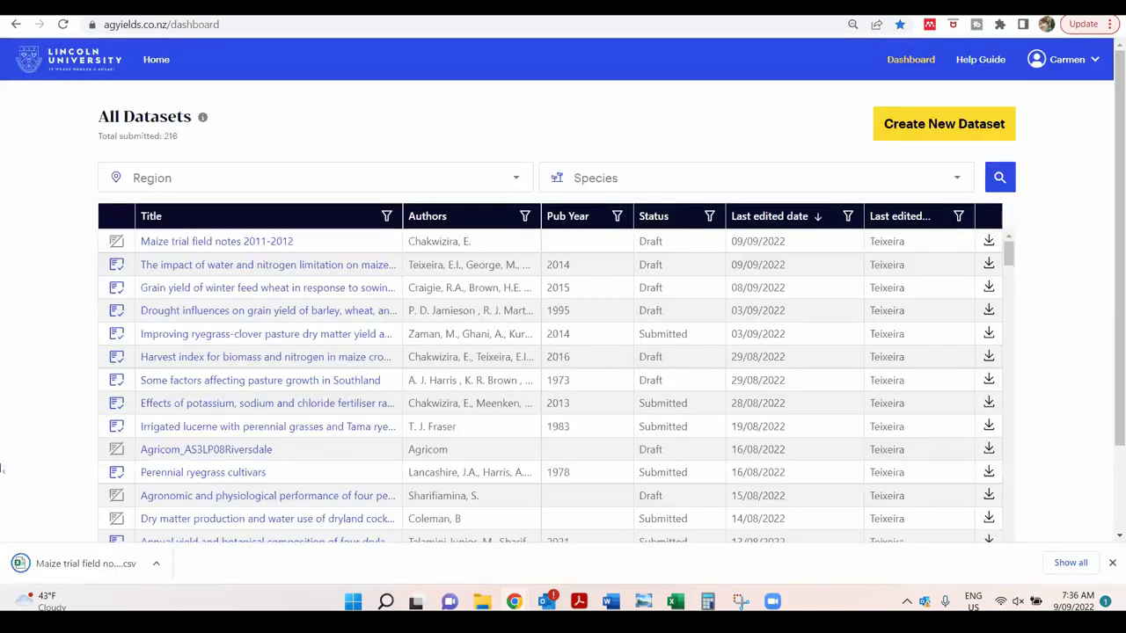
{"action": "left_click", "coordinate": [59, 577]}
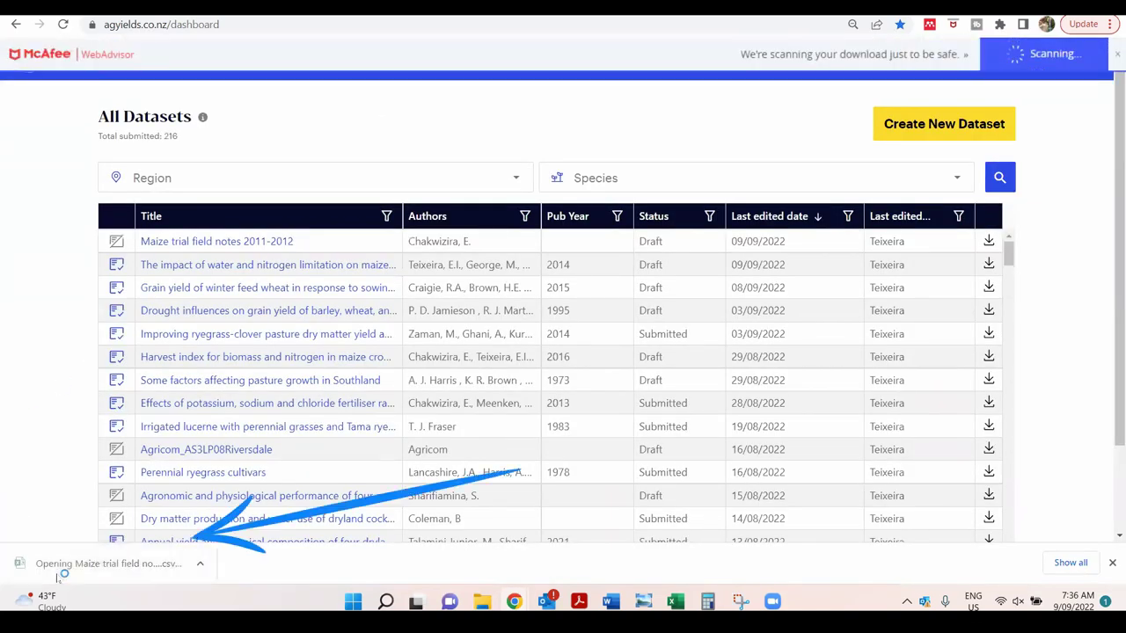
{"action": "left_click", "coordinate": [76, 261]}
{"action": "left_click", "coordinate": [121, 261]}
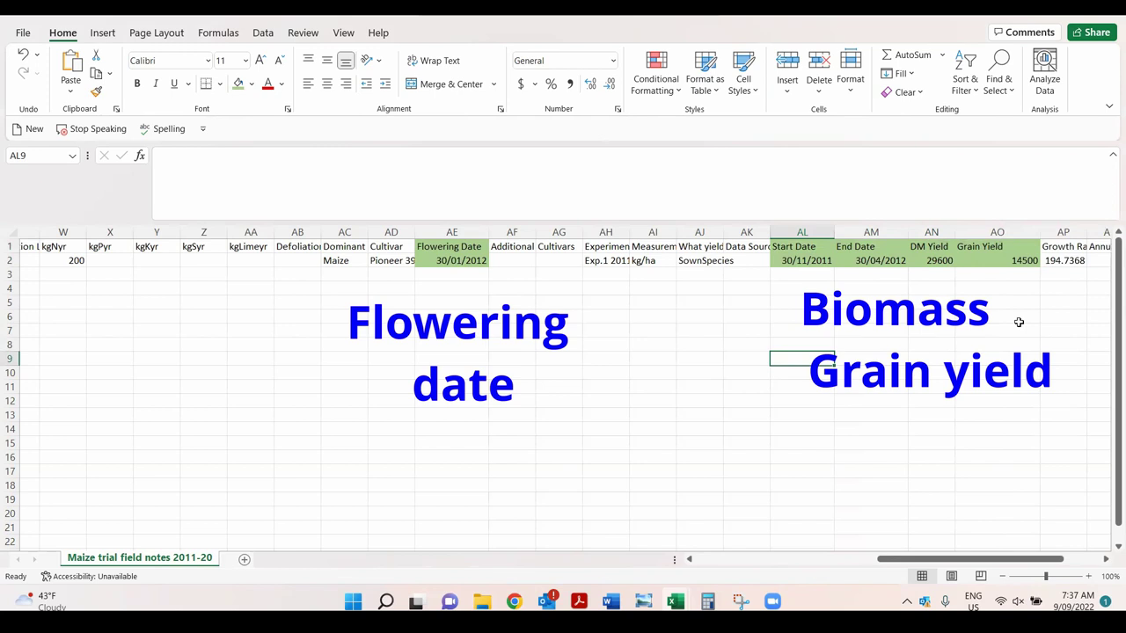
- Review the exported flowering date, dates and yield columns AE–AO, then go to Save As
{"action": "left_click_drag", "start_coordinate": [891, 559], "coordinate": [926, 559]}
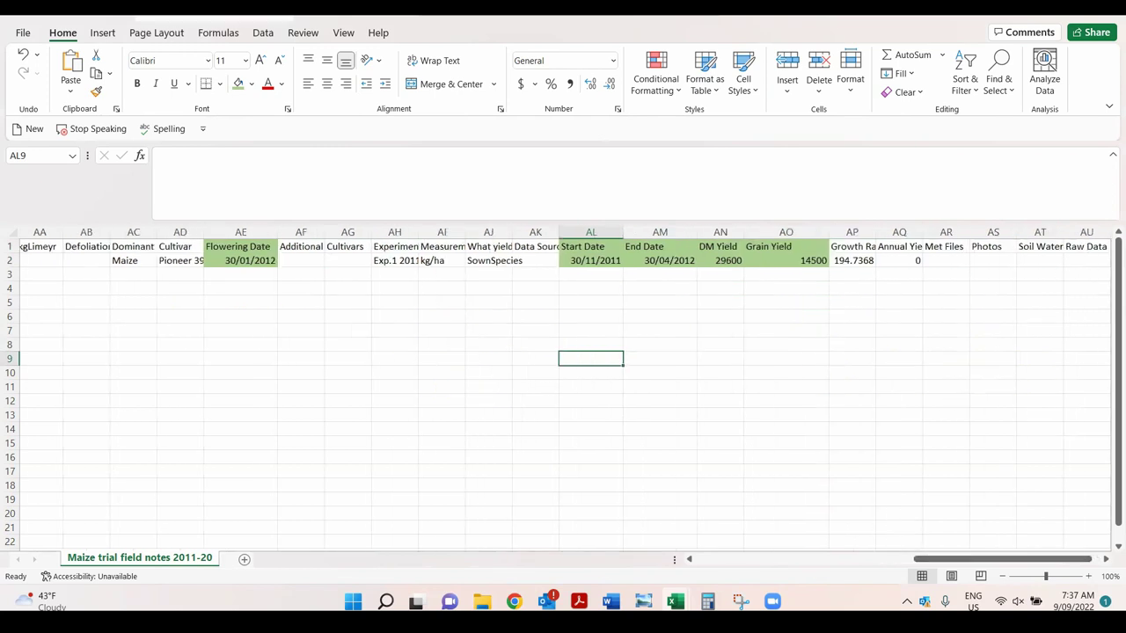
{"action": "left_click", "coordinate": [23, 32]}
{"action": "left_click", "coordinate": [65, 229]}
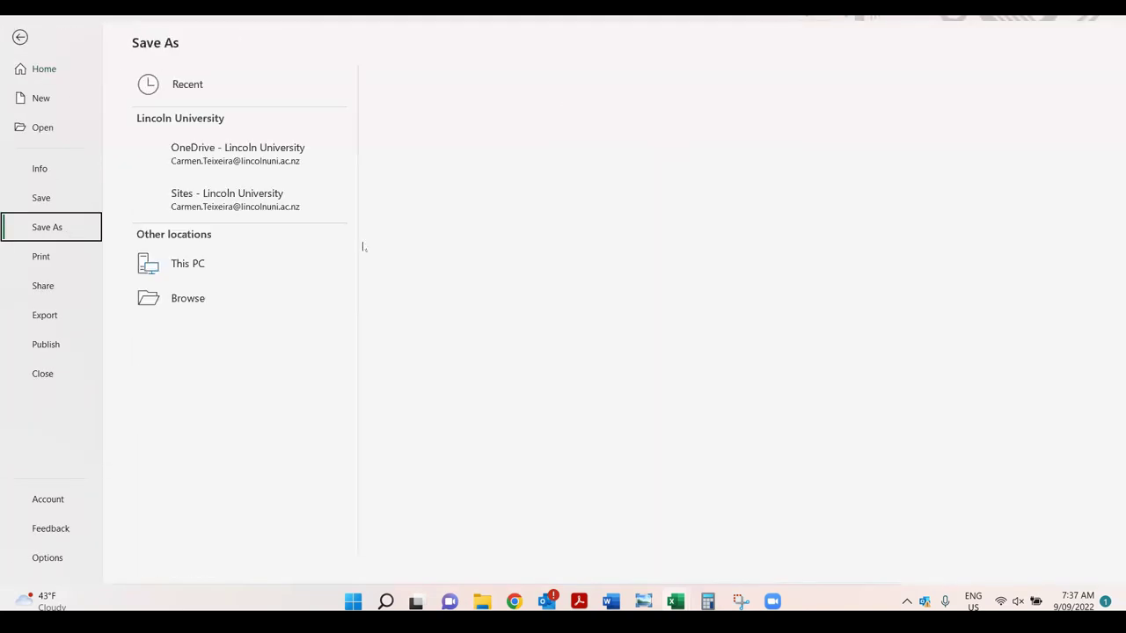